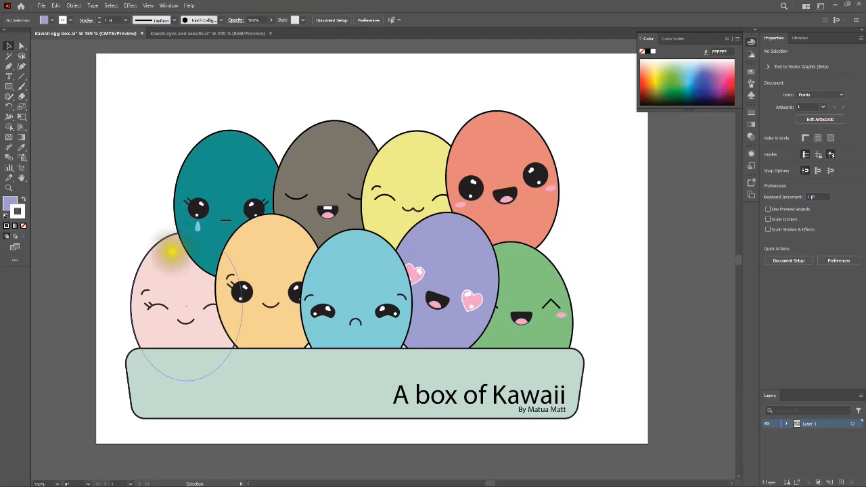
Switch to the kawaii eyes and mouth document, view all of its faces and clear the selection
left_click(190, 33)
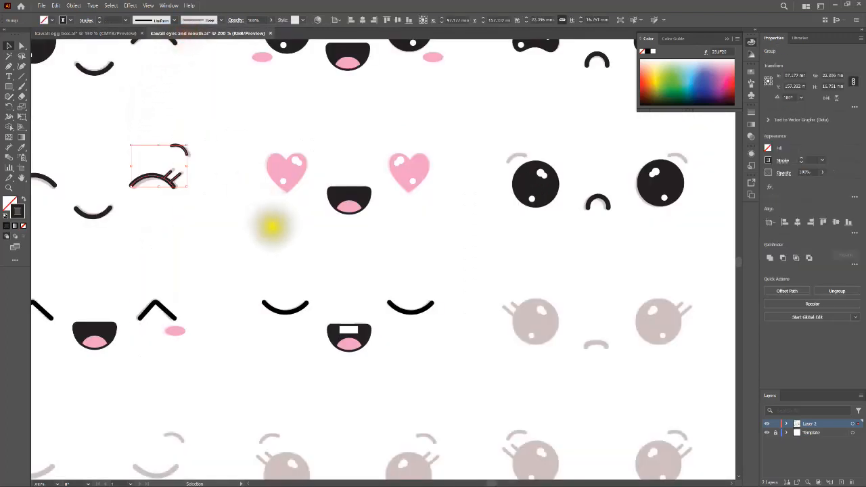
scroll(272, 227, "down", 3)
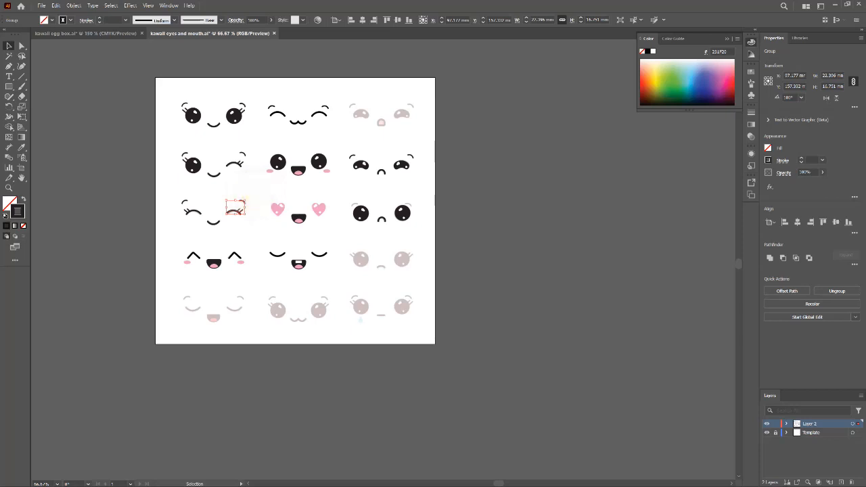
left_click(251, 193)
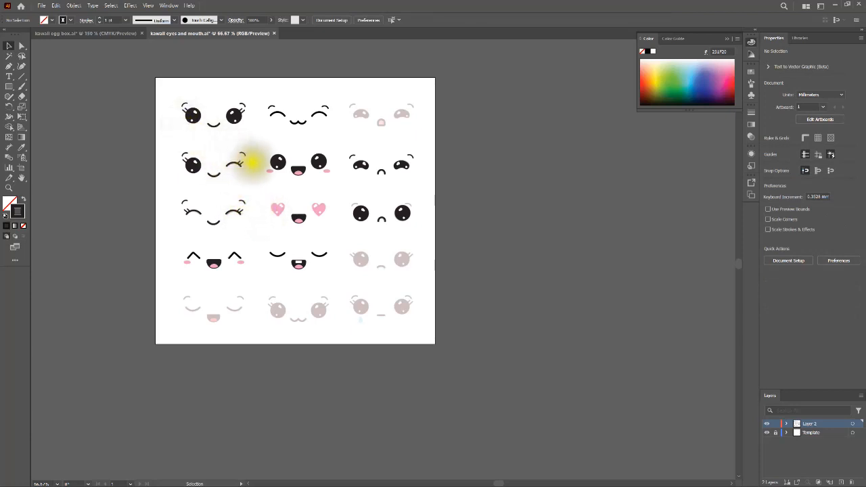
Create a new landscape A4 document, 297 x 210 mm, in CMYK colour mode
left_click(41, 5)
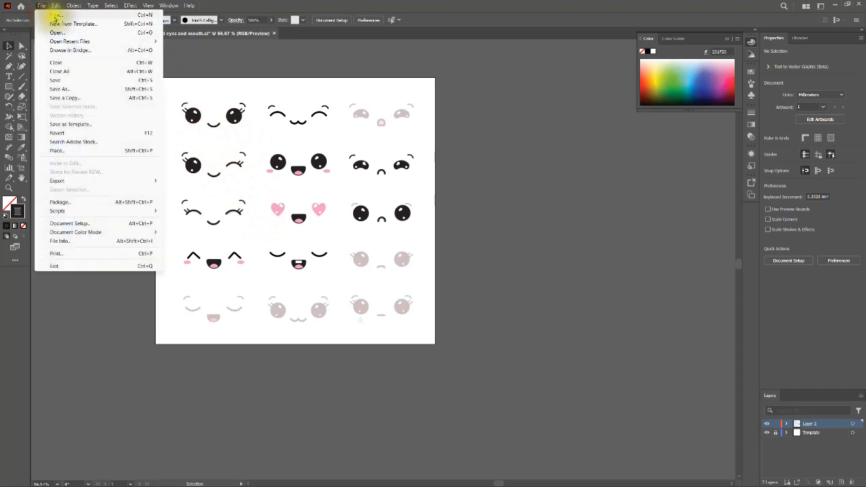
left_click(56, 16)
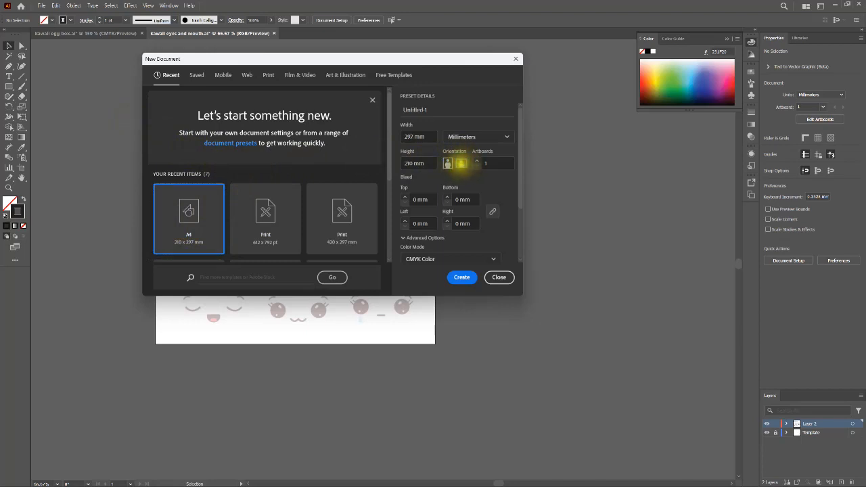
left_click(460, 277)
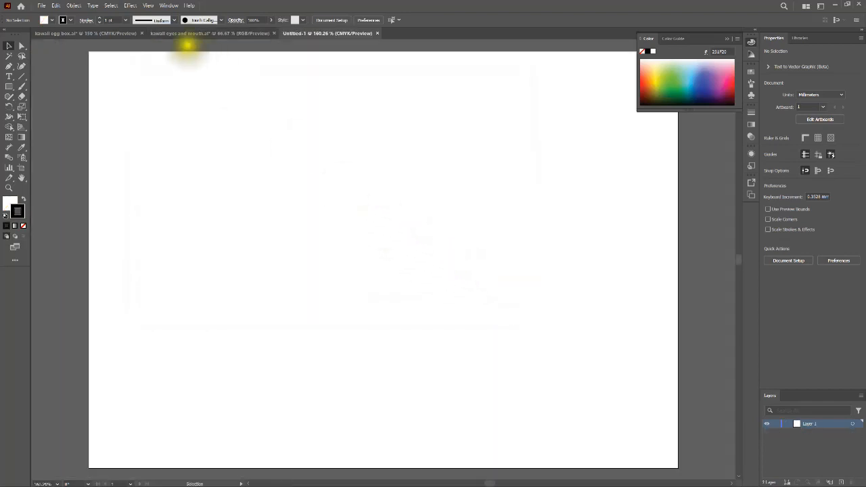
Close the kawaii egg box.ai document and save its changes
left_click(142, 33)
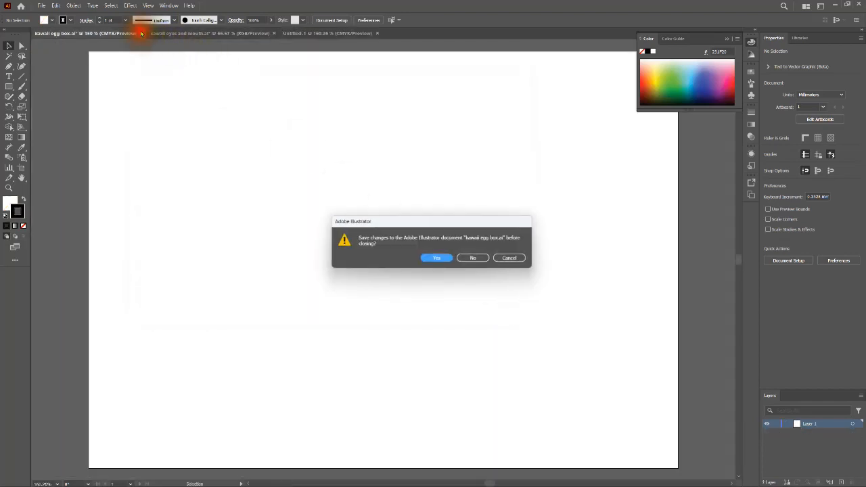
left_click(437, 260)
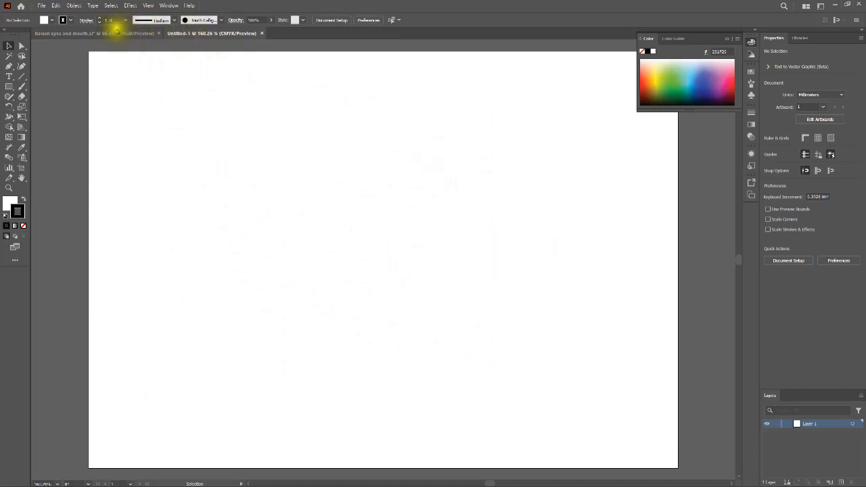
left_click(80, 34)
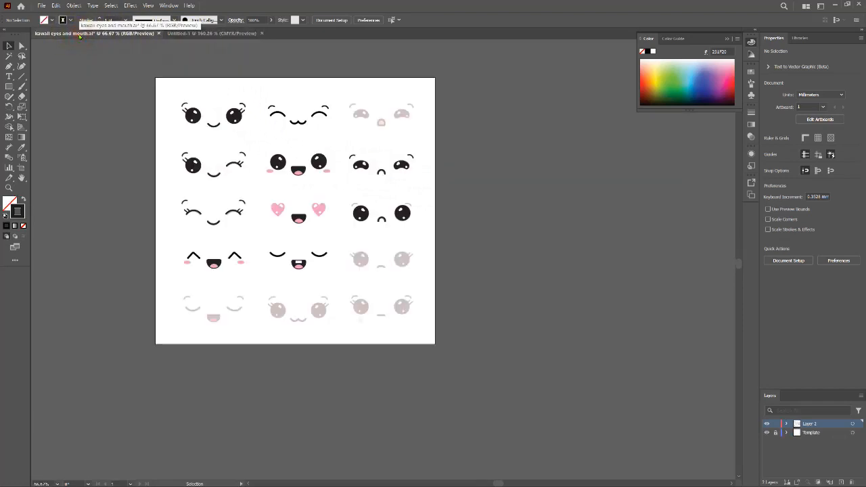
left_click(201, 34)
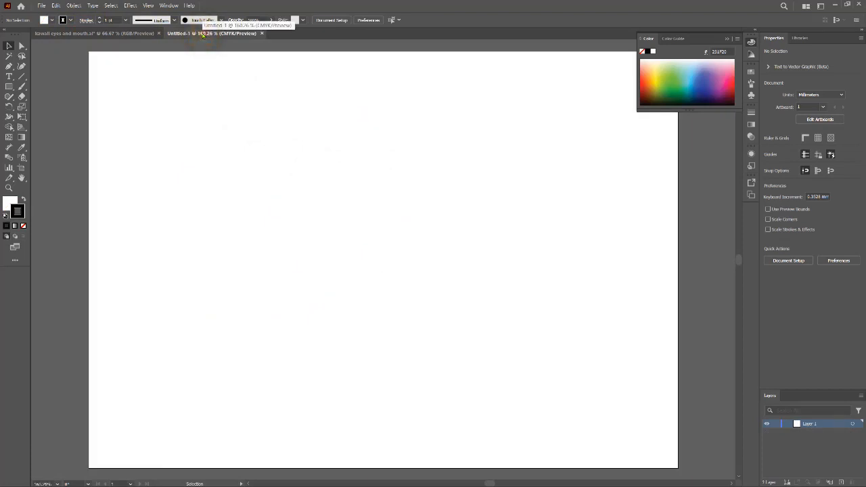
left_click(129, 33)
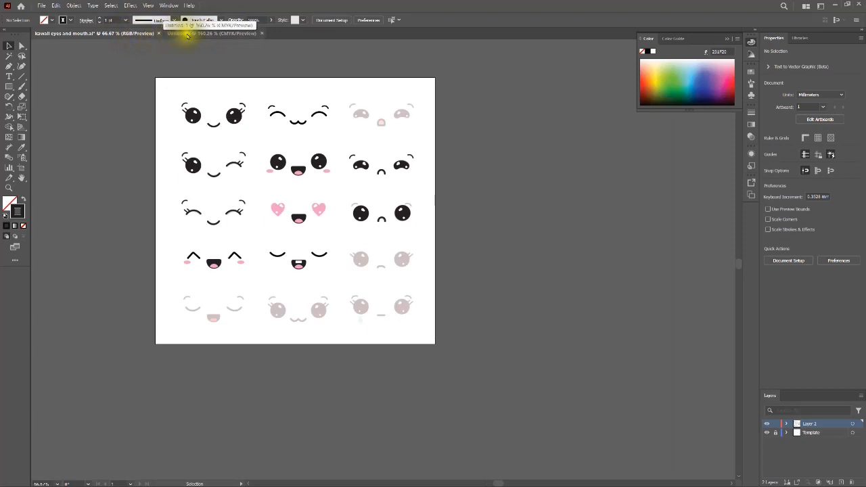
left_click(188, 34)
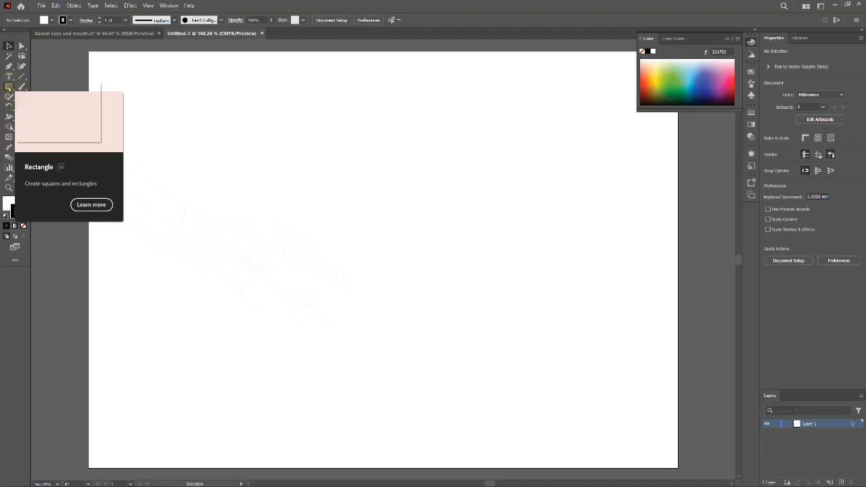
Draw an upright ellipse about 39 by 51 mm in the lower-left part of the artboard with a 2 pt stroke
left_click(9, 88)
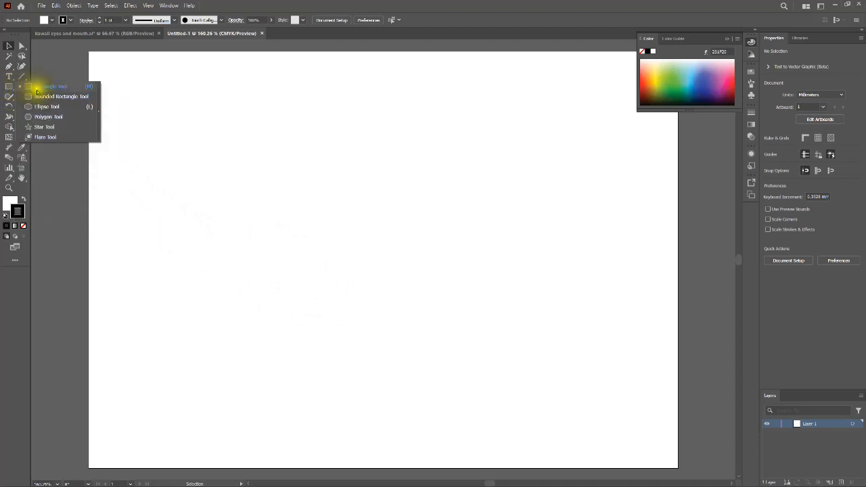
left_click(42, 107)
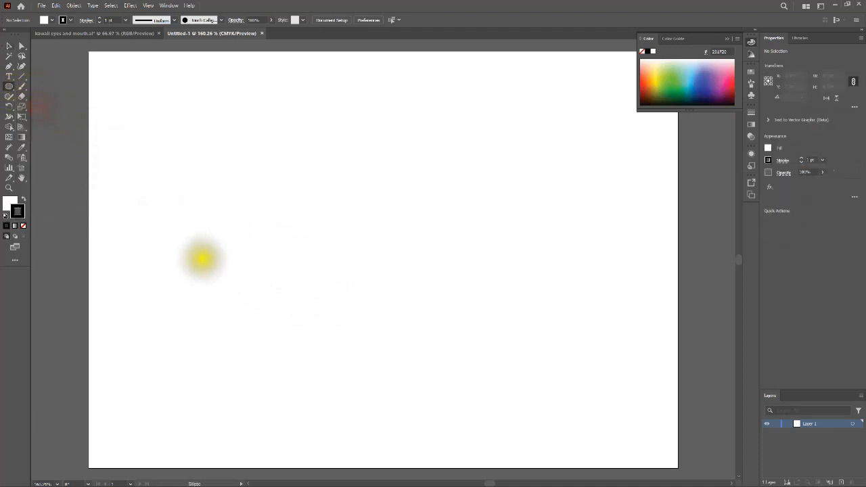
mouse_move(201, 260)
left_mouse_down()
mouse_move(246, 332)
mouse_move(280, 360)
left_mouse_up()
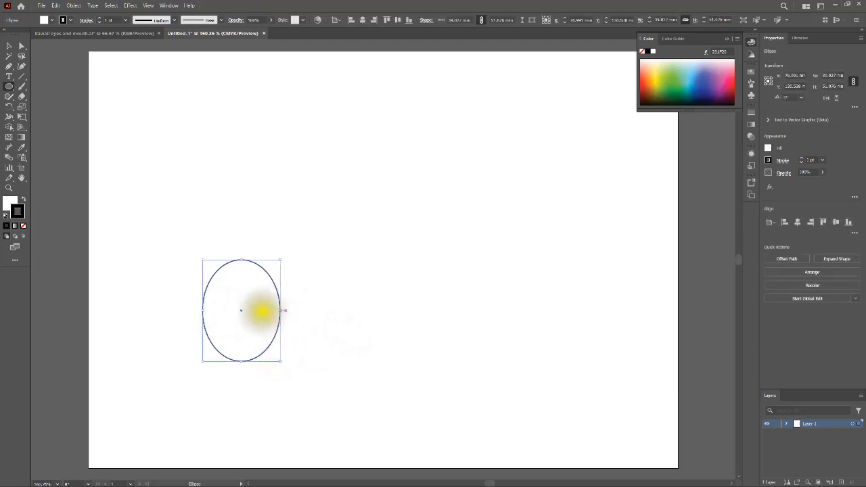
left_click(100, 18)
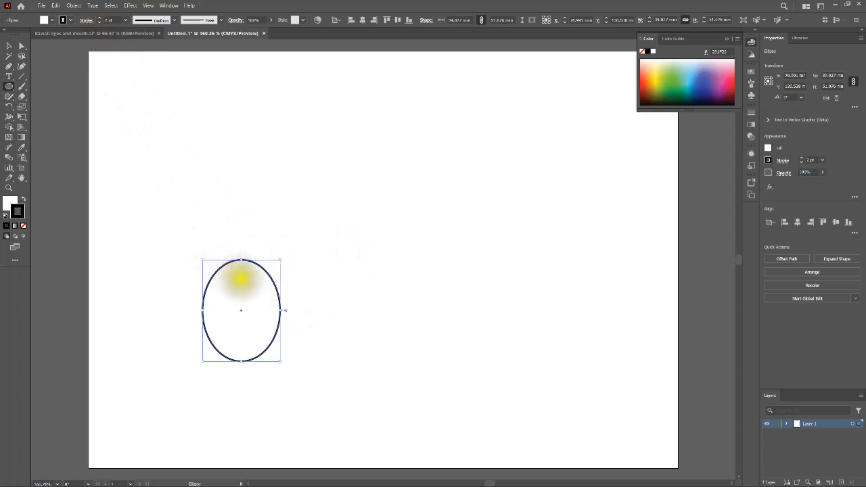
Duplicate the egg twice toward the right with slight overlaps, and tilt the third egg counterclockwise by about 9.5°
left_click(8, 46)
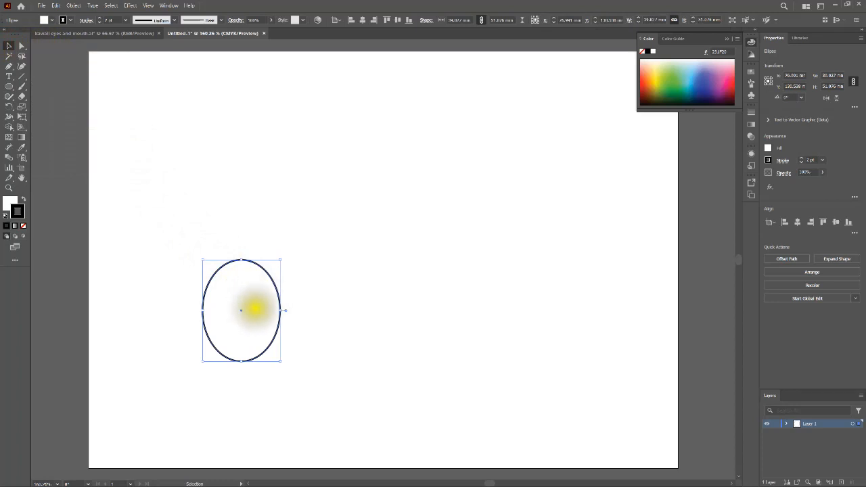
left_click_drag(257, 310, 308, 302)
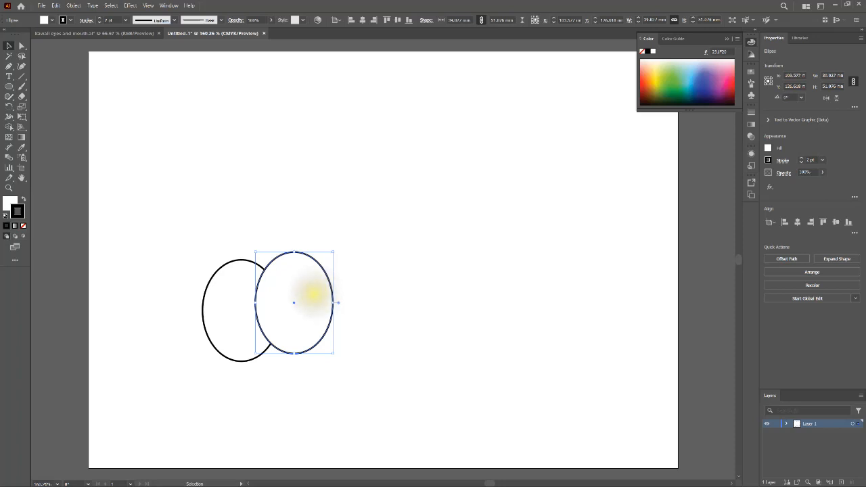
left_click_drag(310, 293, 364, 310)
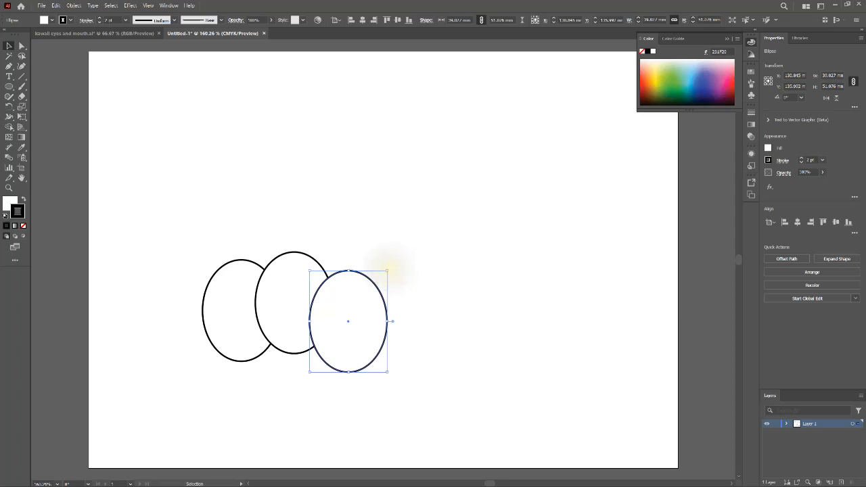
left_click_drag(388, 268, 381, 259)
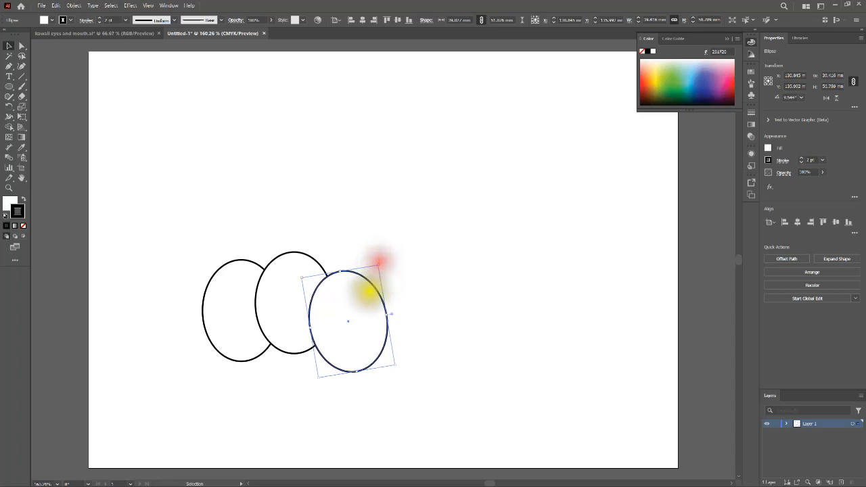
Duplicate the second egg to the right of the third one and tilt the copy clockwise by about 10°
left_click(292, 266)
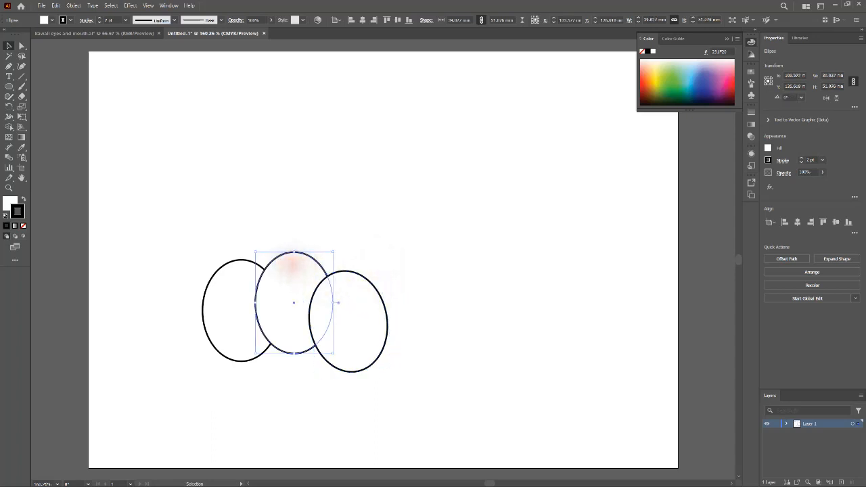
left_click_drag(295, 270, 396, 261)
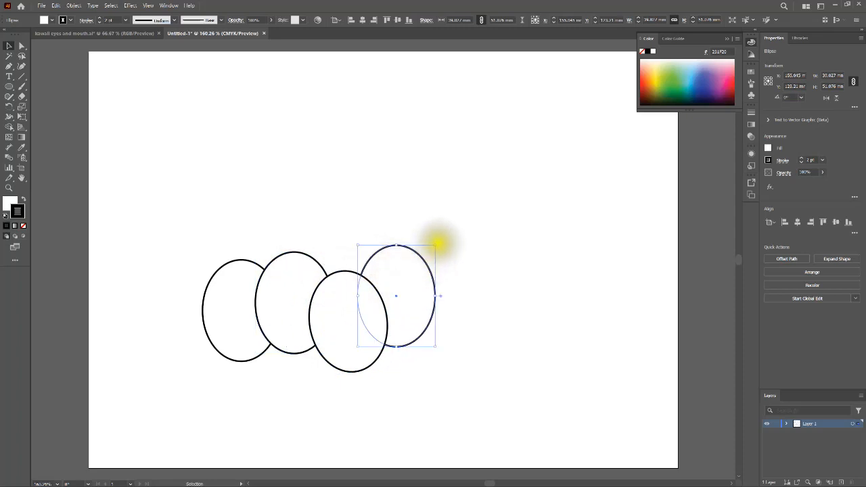
left_click_drag(437, 244, 444, 250)
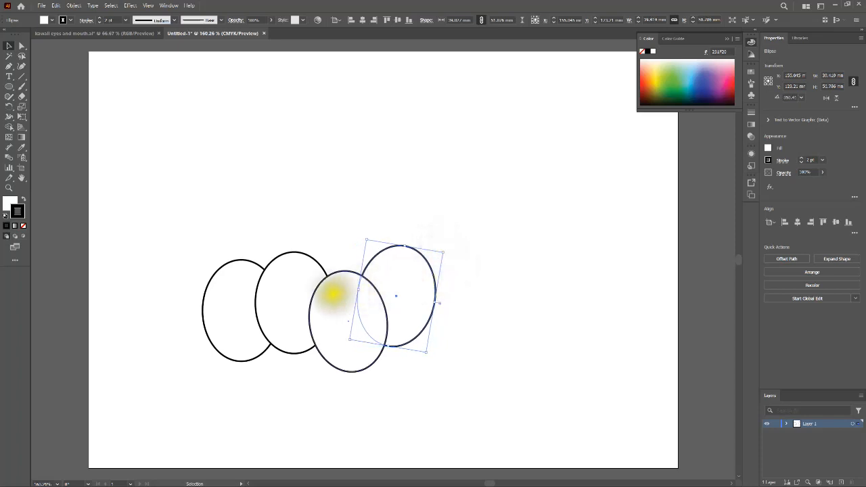
Duplicate the first egg to the right end of the row and move the middle egg slightly up
left_click(226, 305)
left_click_drag(227, 306, 437, 306)
left_click_drag(351, 305, 353, 297)
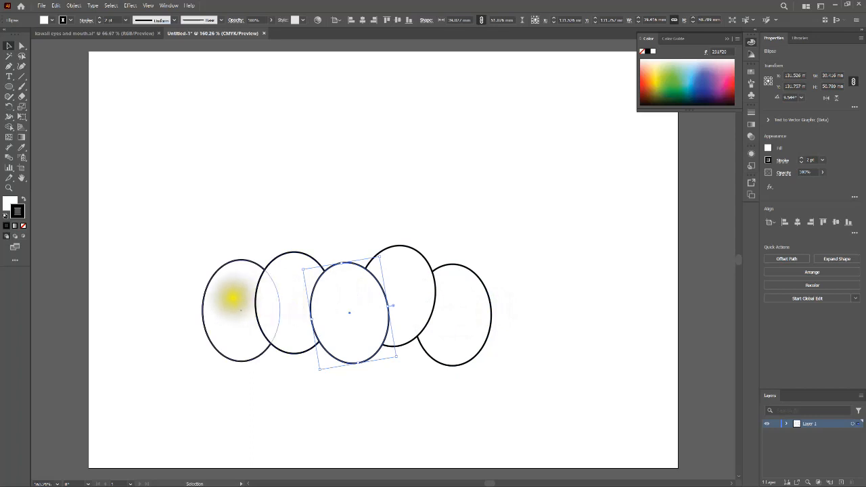
Start an upper row with two overlapping copies of the second egg, tilting the right copy clockwise by about 8°
left_click(281, 289)
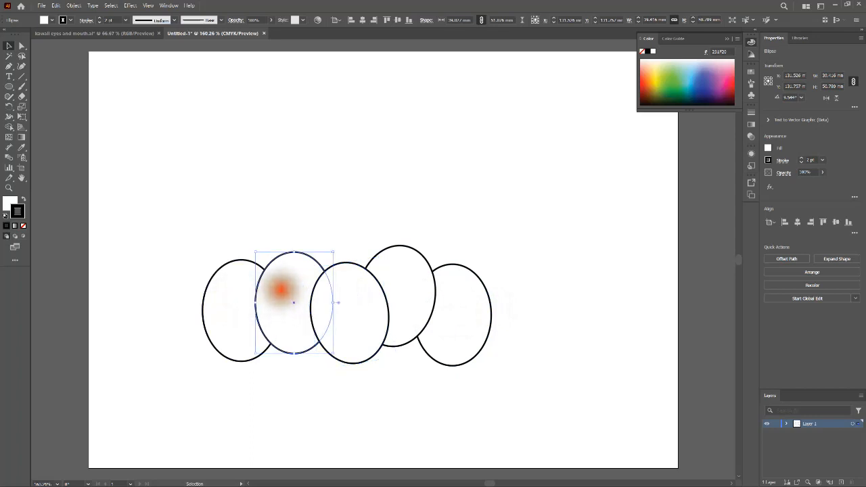
left_click_drag(280, 291, 248, 224)
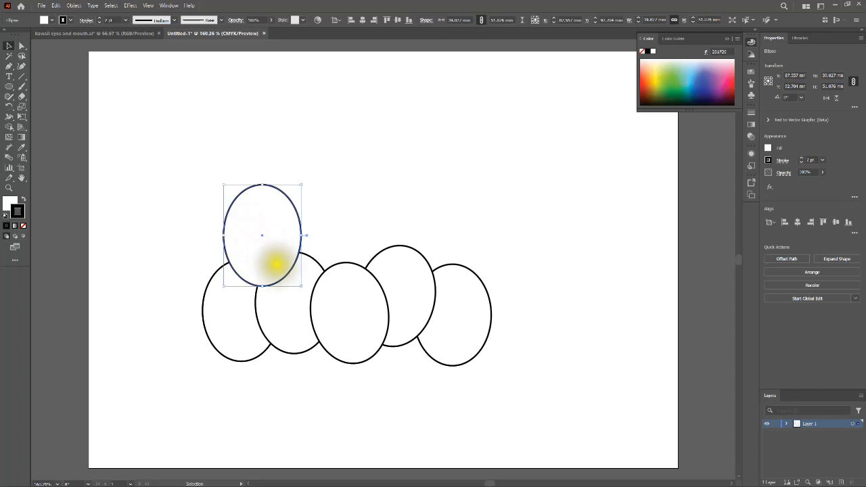
left_click_drag(274, 260, 335, 248)
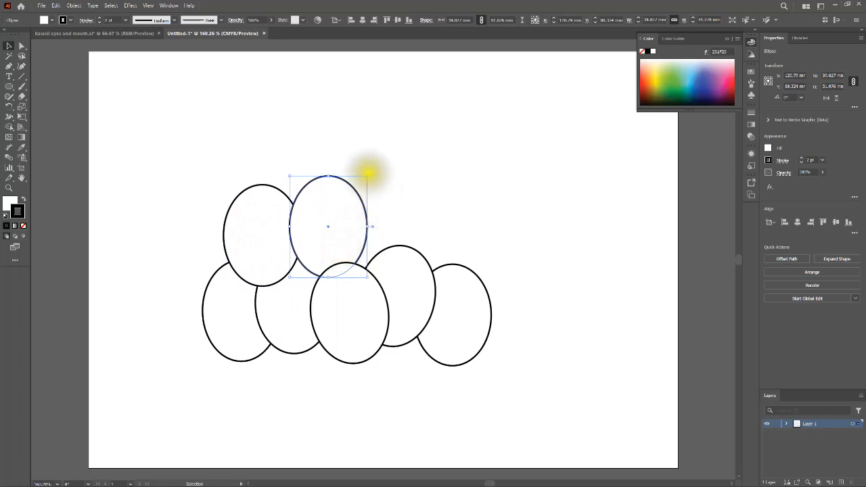
left_click_drag(366, 174, 374, 179)
left_click(411, 209)
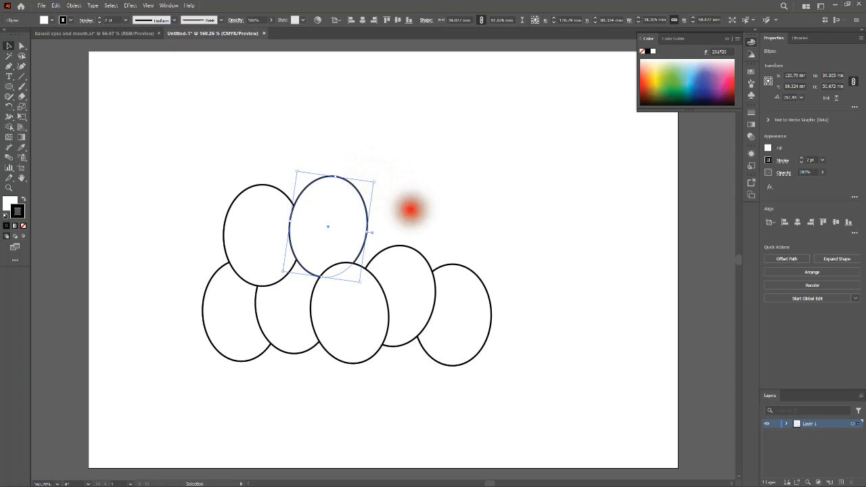
Extend the upper row with two more copies of the tilted egg, and rotate the last one counterclockwise to about 16°
left_click(345, 217)
left_click_drag(346, 218, 409, 228)
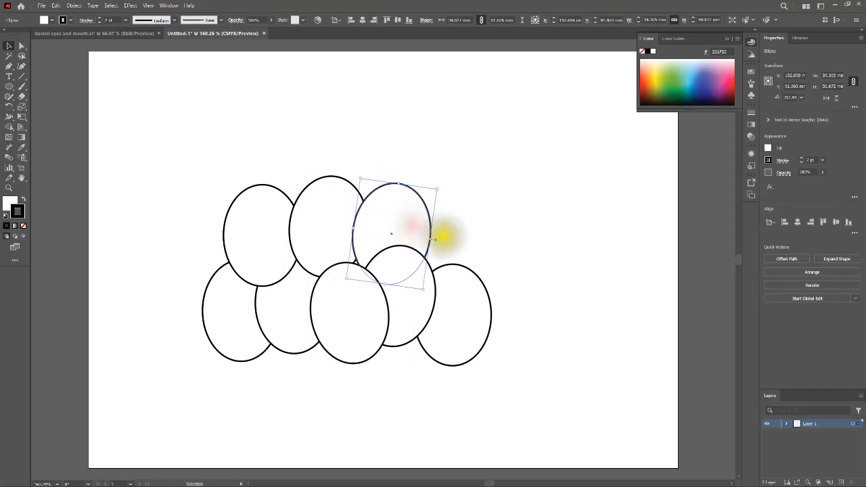
left_click_drag(423, 218, 460, 226)
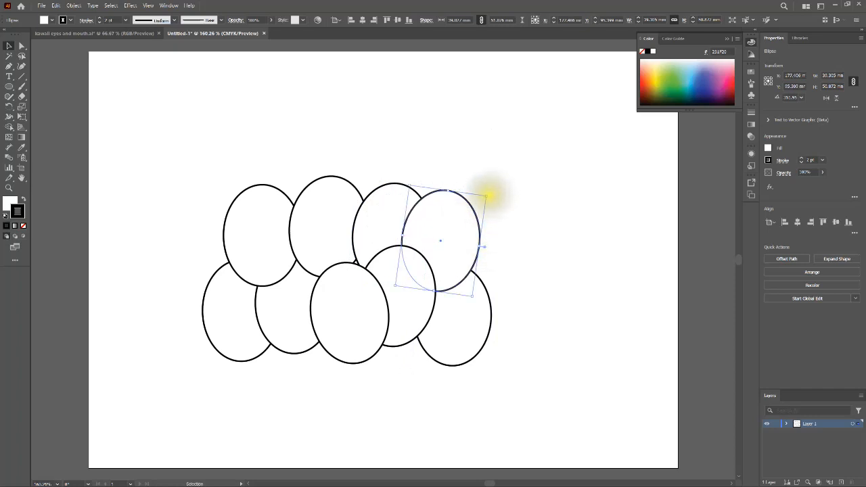
left_click_drag(487, 196, 462, 182)
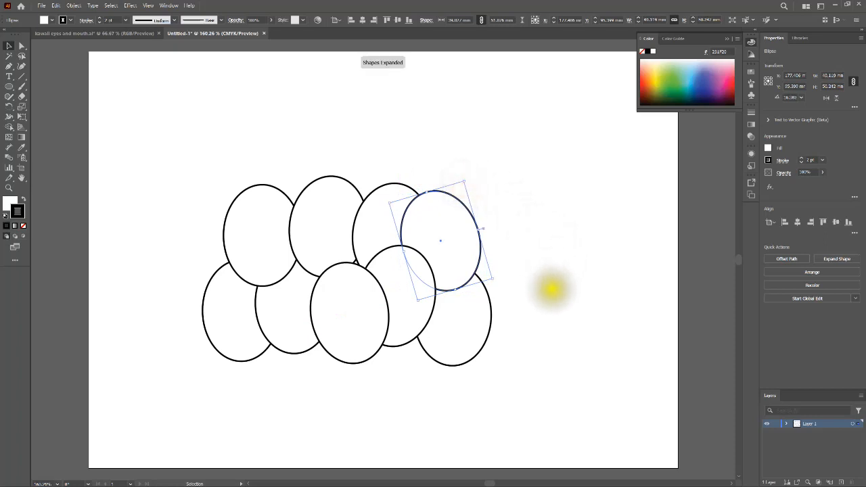
left_click(555, 287)
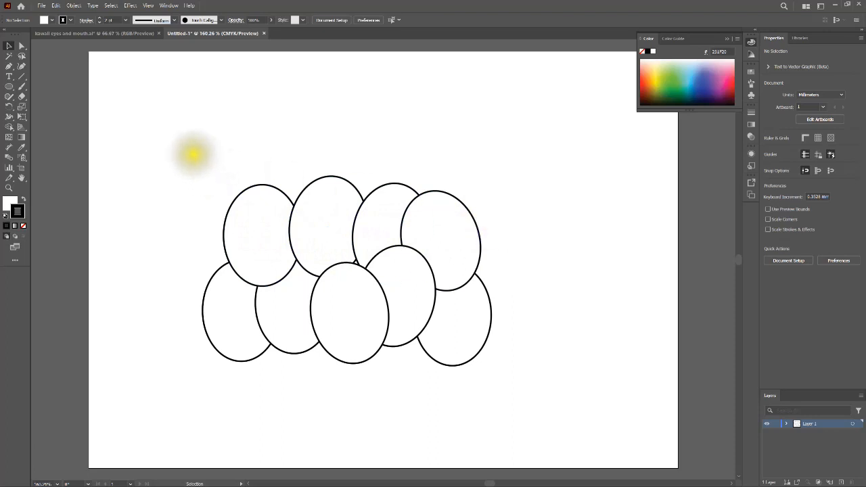
Send the four upper-row eggs behind the lower row and move the second upper egg slightly down and to the left
left_click_drag(197, 152, 520, 233)
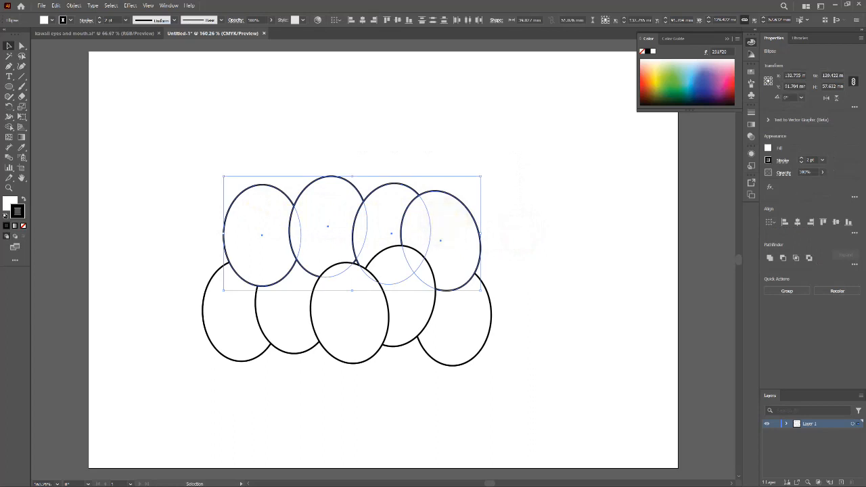
right_click(448, 222)
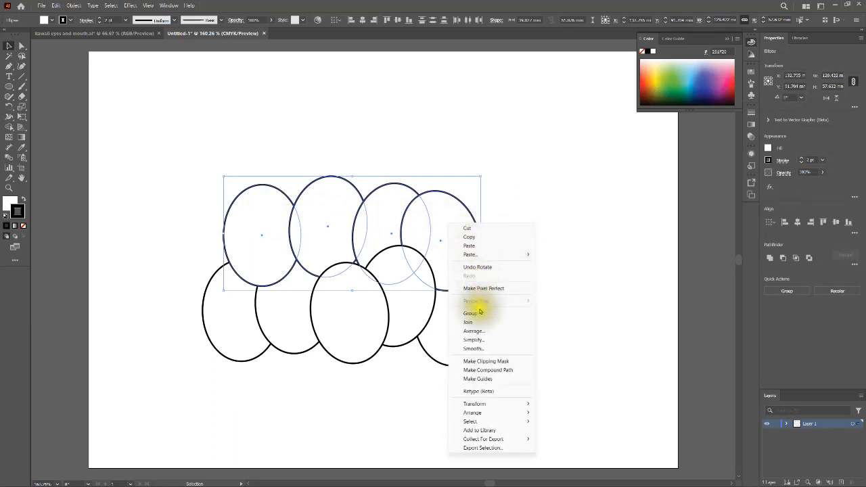
mouse_move(479, 415)
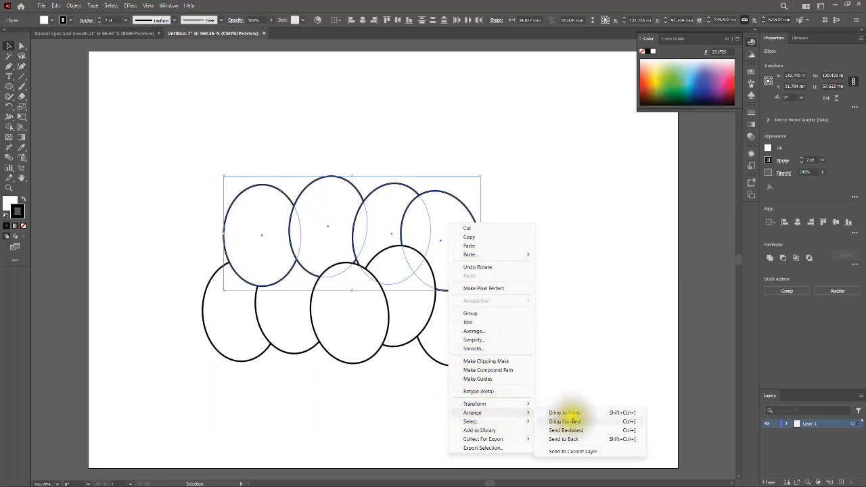
left_click(569, 440)
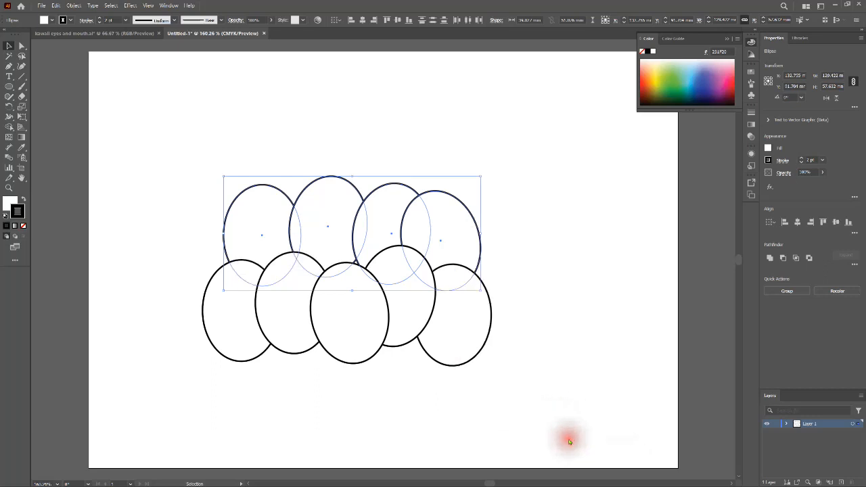
left_click(556, 306)
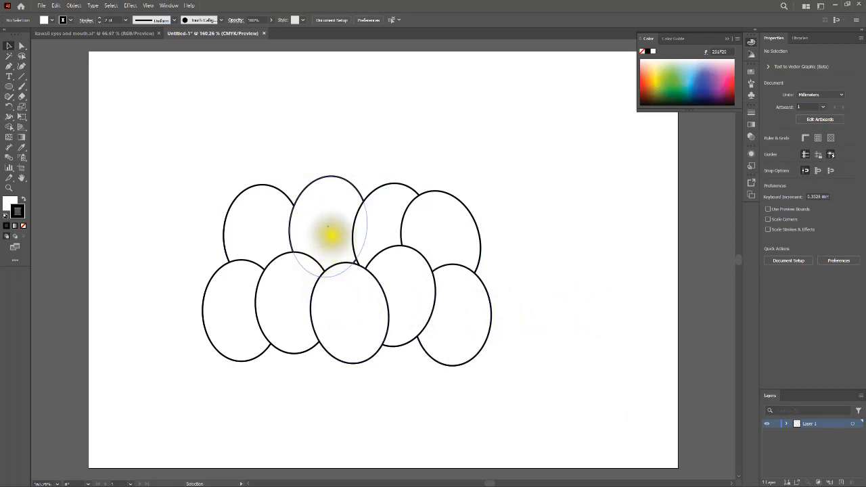
left_click_drag(316, 234, 310, 236)
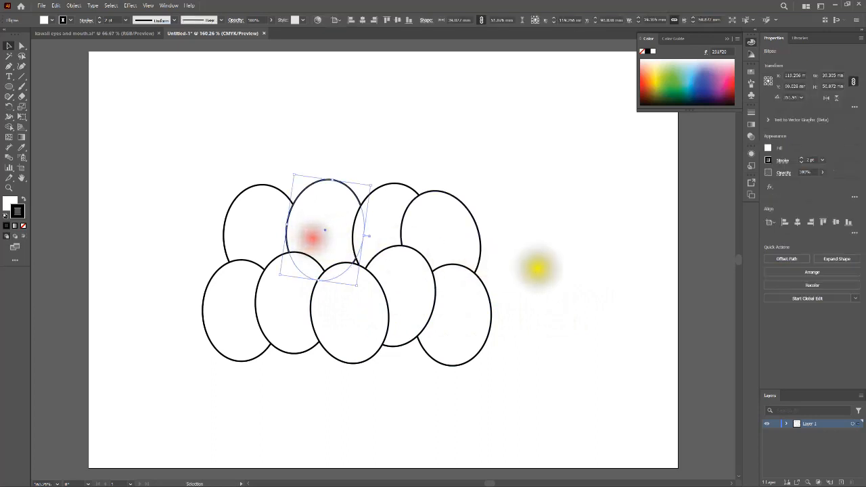
left_click(589, 270)
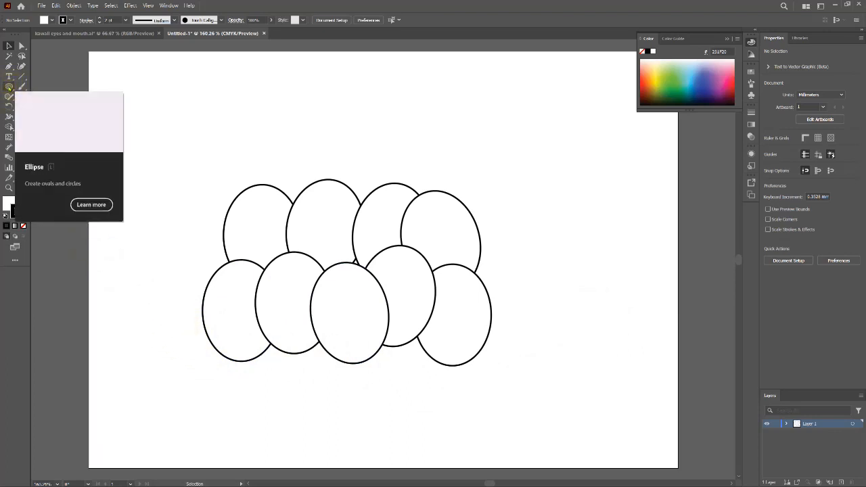
Draw a rectangle about 160 × 33 mm across the bottoms of the lower eggs and move it slightly down
left_click(9, 87)
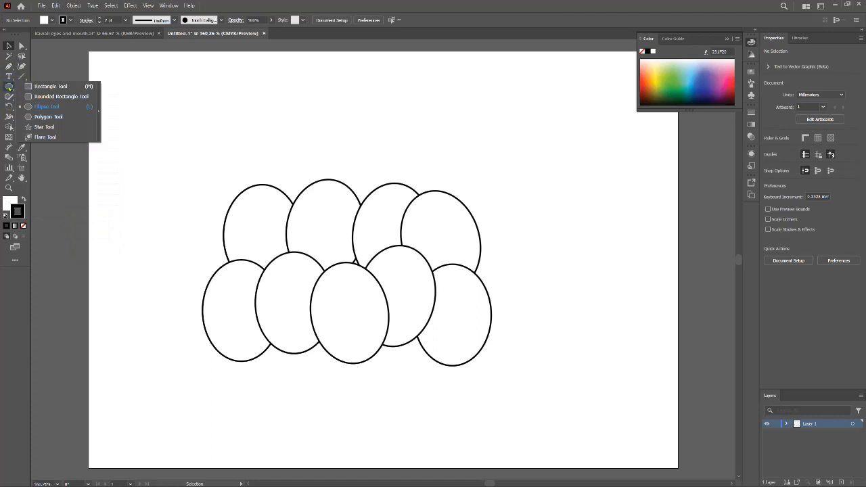
left_click(51, 86)
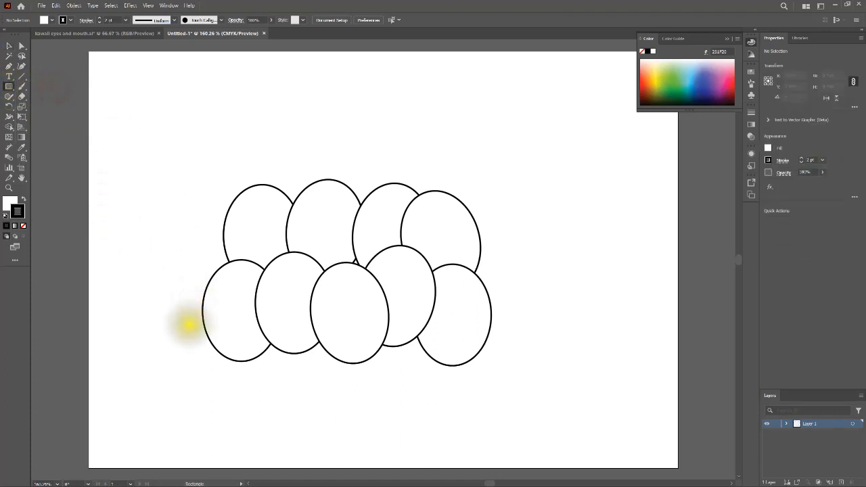
left_click_drag(188, 325, 507, 390)
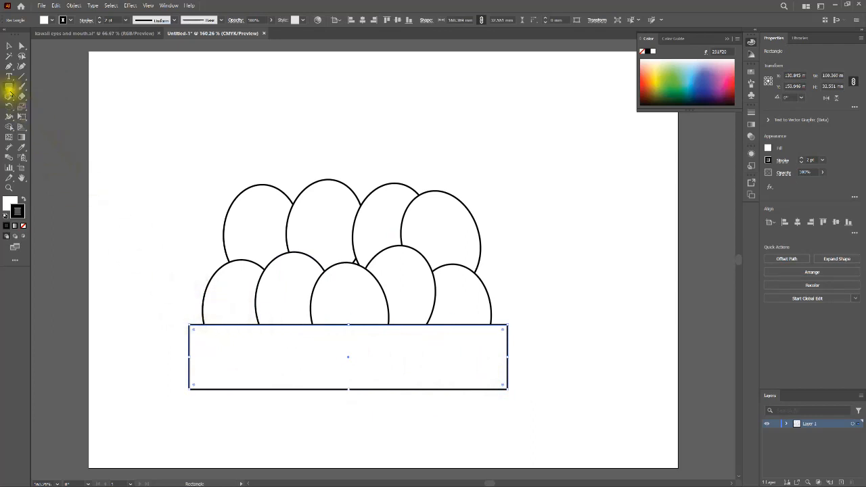
left_click(10, 46)
left_click_drag(384, 353, 385, 363)
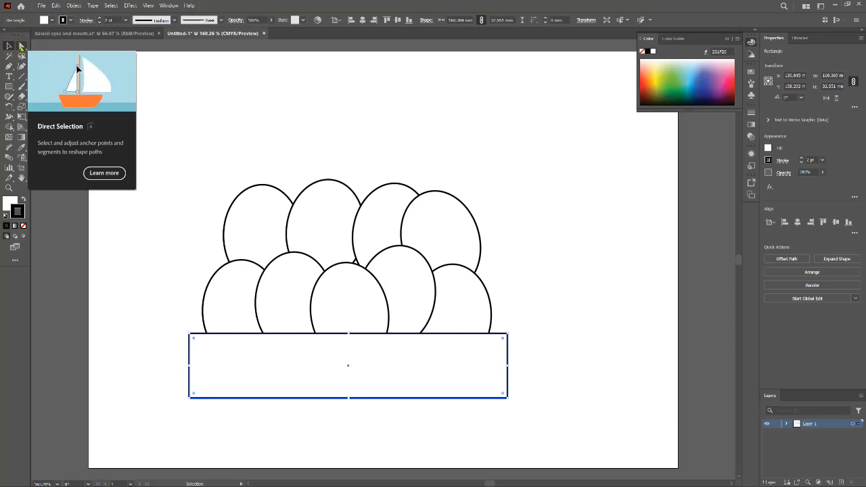
Taper the rectangle into a box by moving both of its bottom corner points inward by about 5 mm
left_click(21, 47)
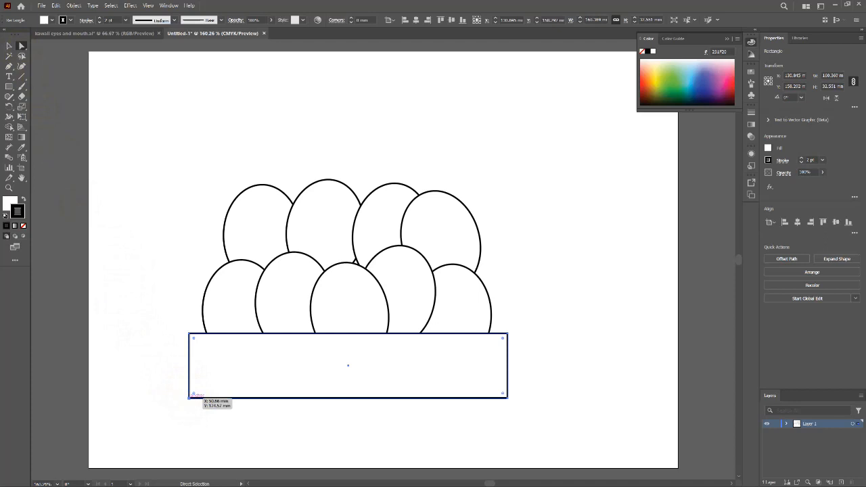
left_click(190, 396)
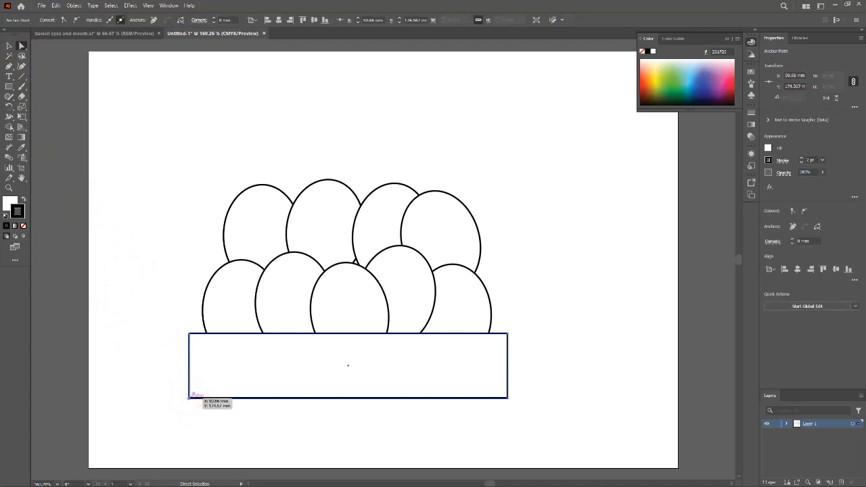
left_click_drag(190, 397, 190, 398)
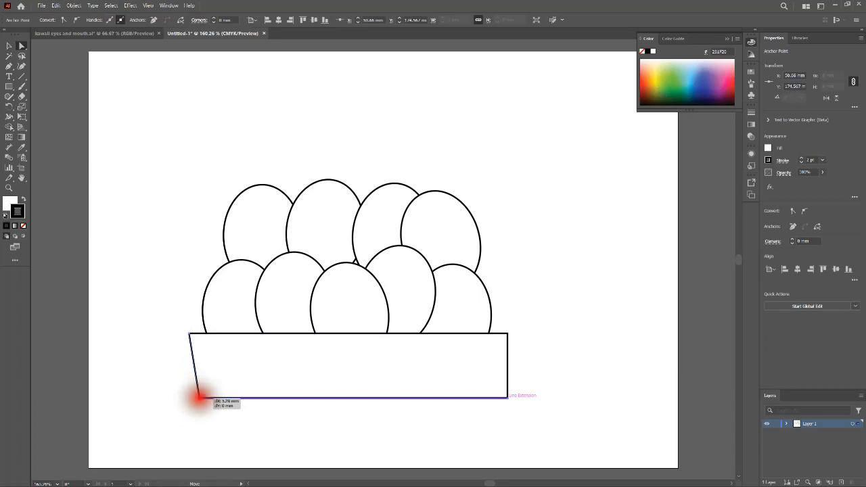
left_click_drag(199, 396, 200, 396)
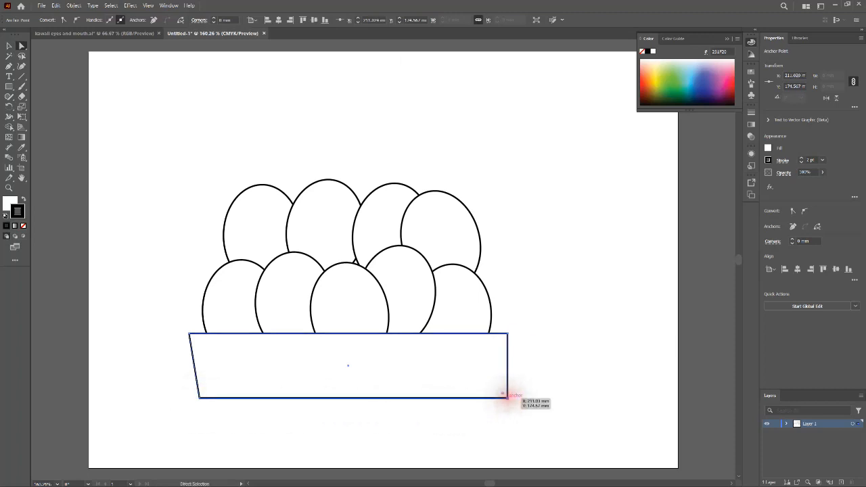
left_click_drag(506, 395, 497, 396)
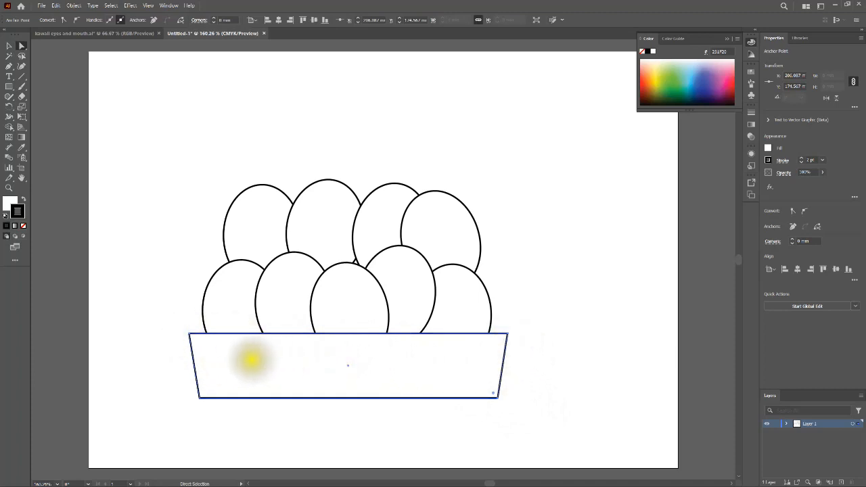
left_click(7, 46)
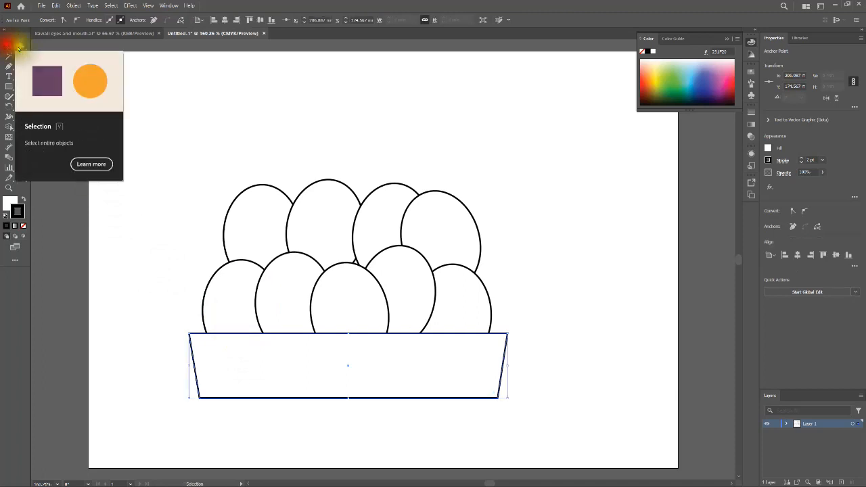
left_click(314, 366)
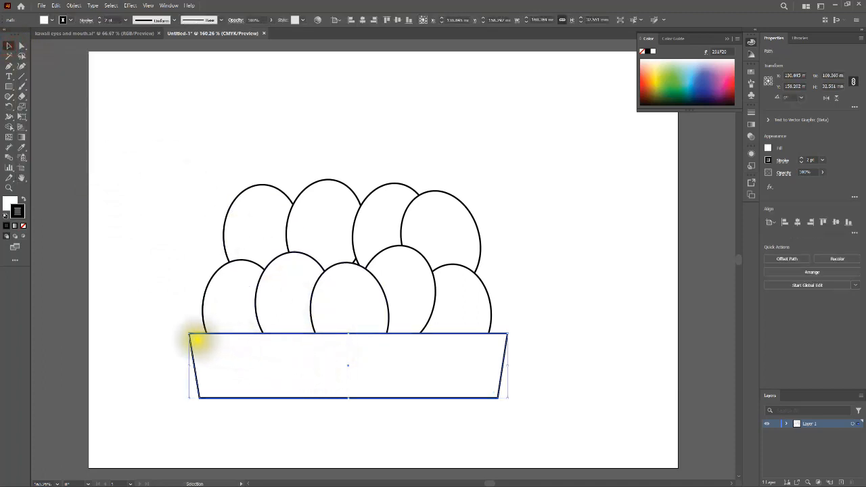
left_click(219, 348)
left_click(313, 420)
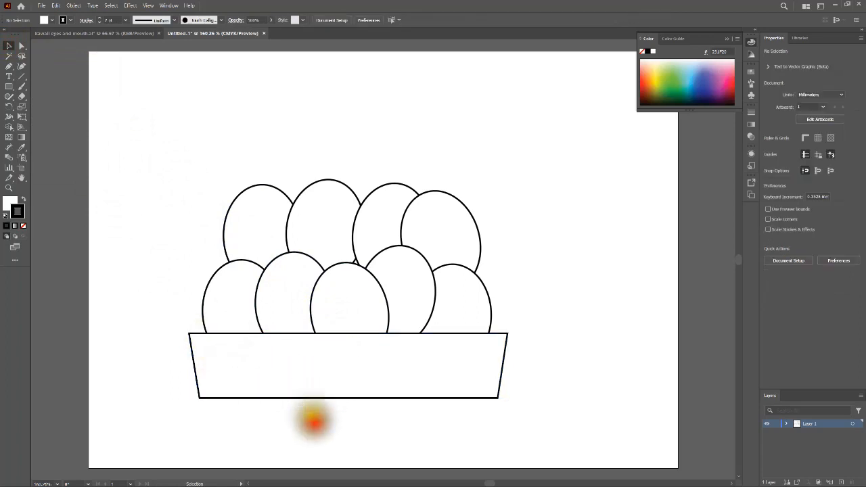
Round all four corners of the tapered box to a radius of about 3.8 mm
left_click(290, 361)
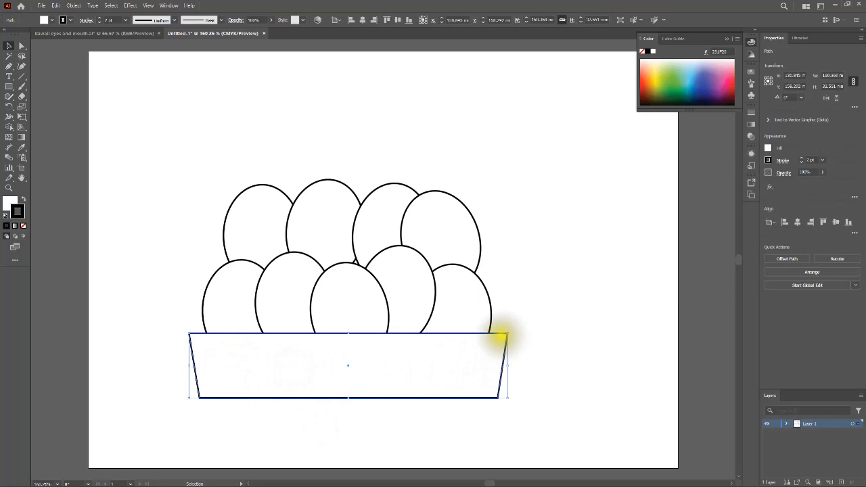
left_click(22, 46)
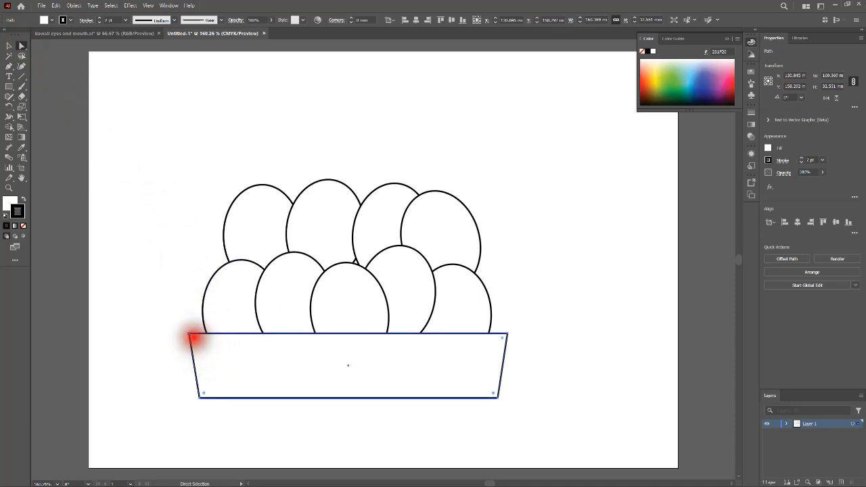
left_click_drag(193, 337, 195, 338)
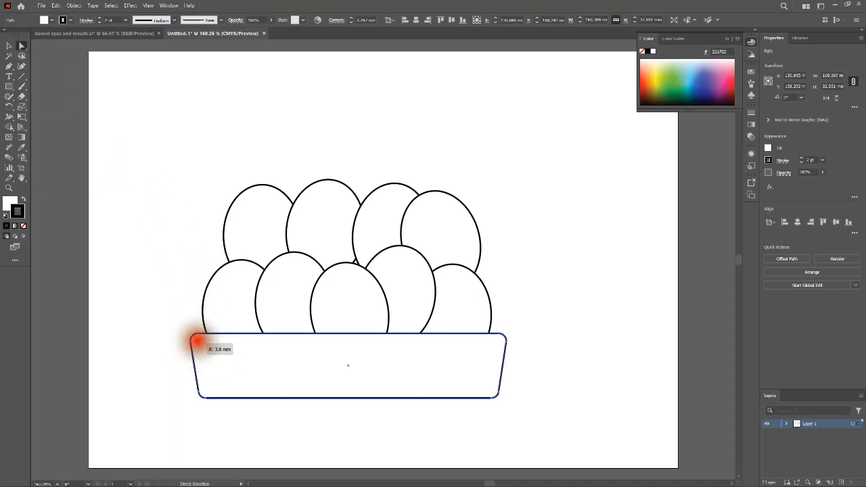
left_click_drag(196, 342, 194, 340)
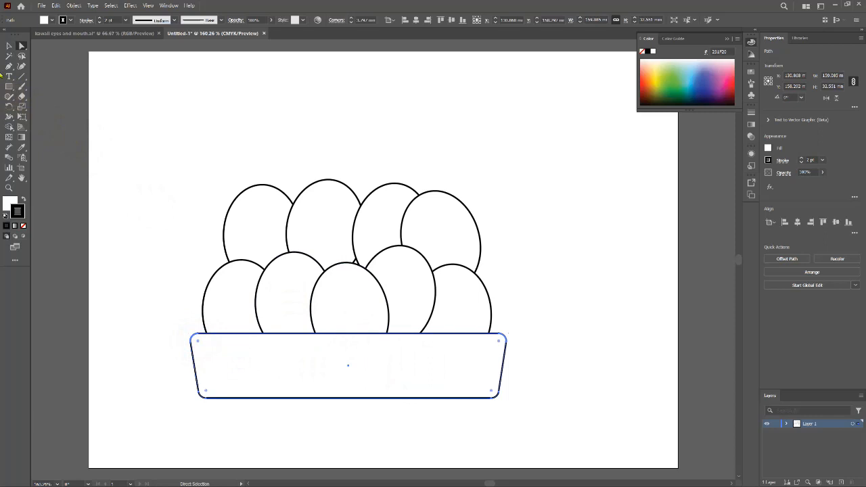
left_click(10, 45)
left_click(143, 226)
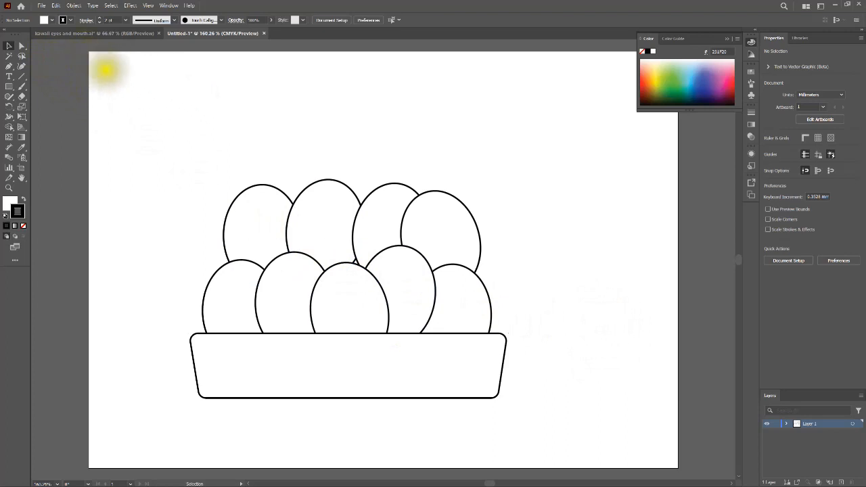
Switch to the kawaii eyes and mouth.ai document and group the parts of the first big-eyed smiling face in the top row
left_click(98, 33)
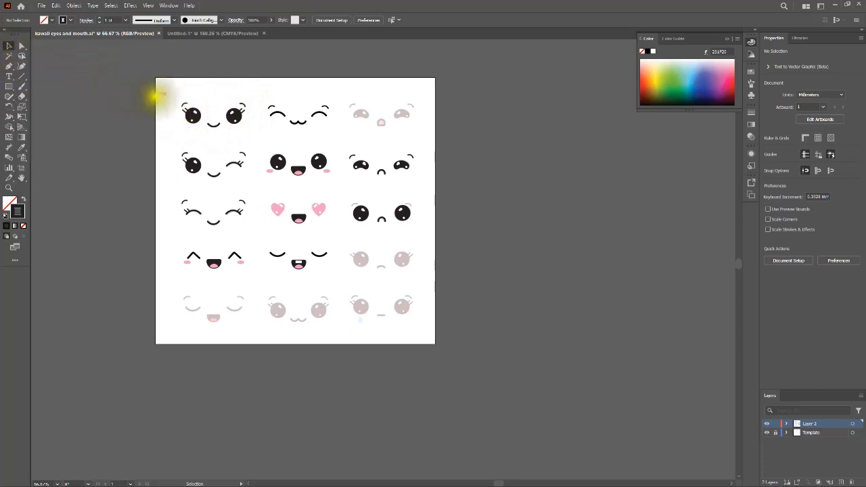
left_click_drag(178, 98, 238, 120)
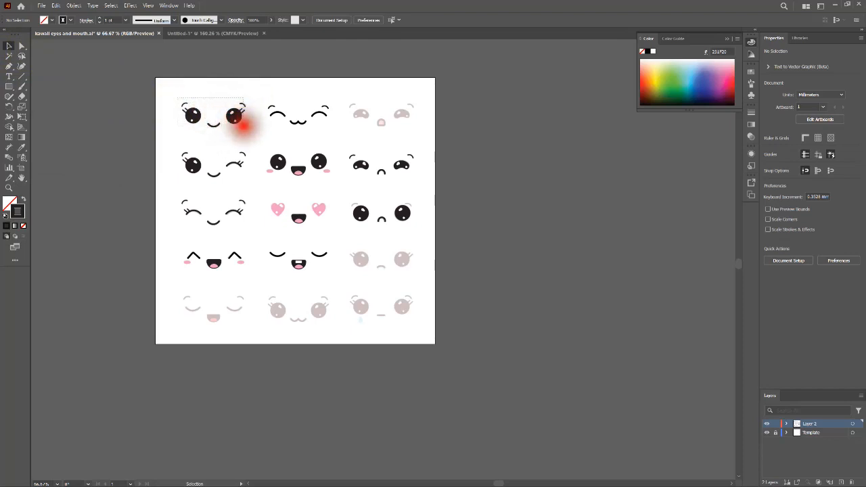
left_click_drag(240, 123, 244, 120)
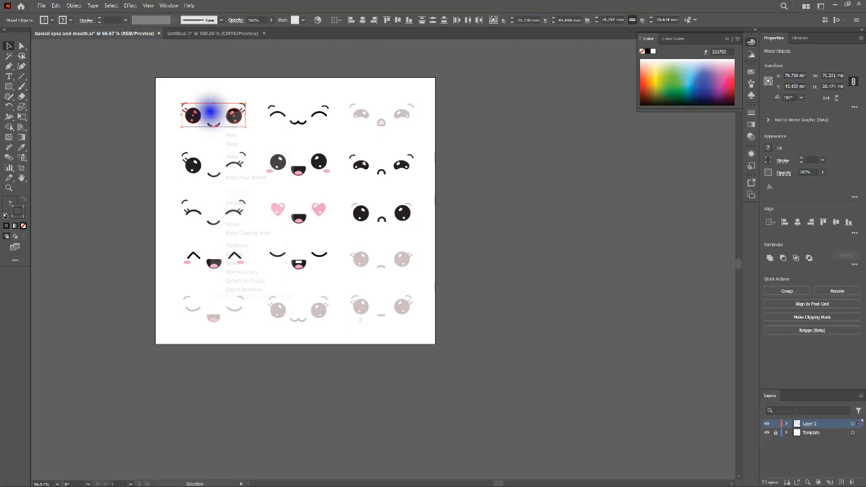
right_click(210, 113)
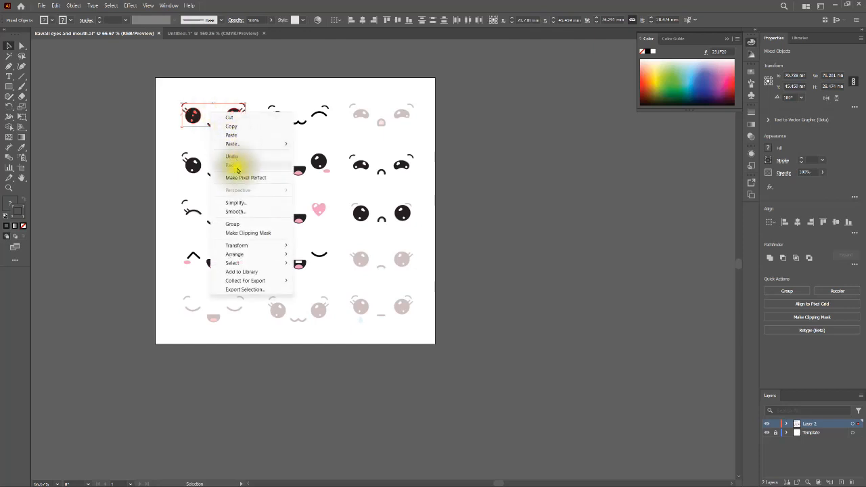
left_click(232, 224)
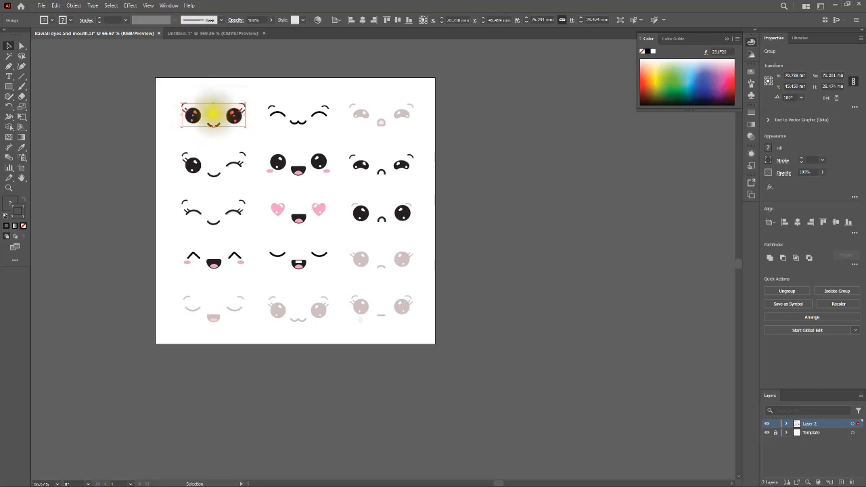
Copy the grouped smiling face and paste it into the untitled egg document
right_click(213, 114)
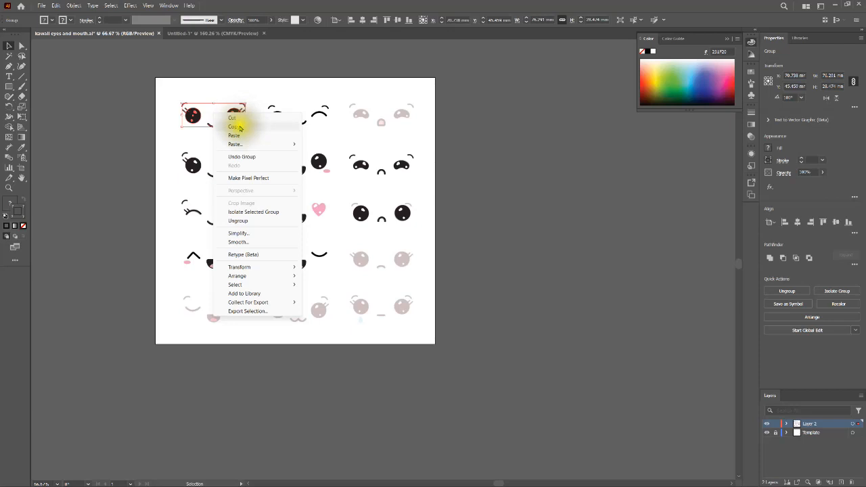
left_click(238, 128)
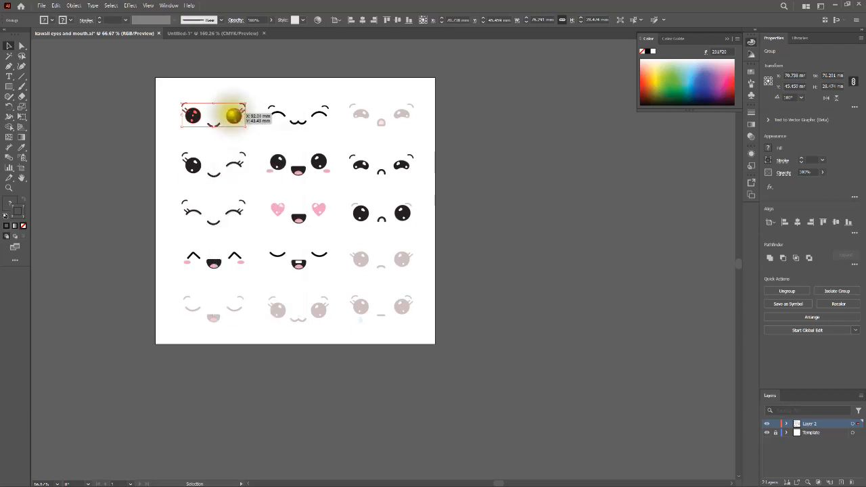
left_click(208, 33)
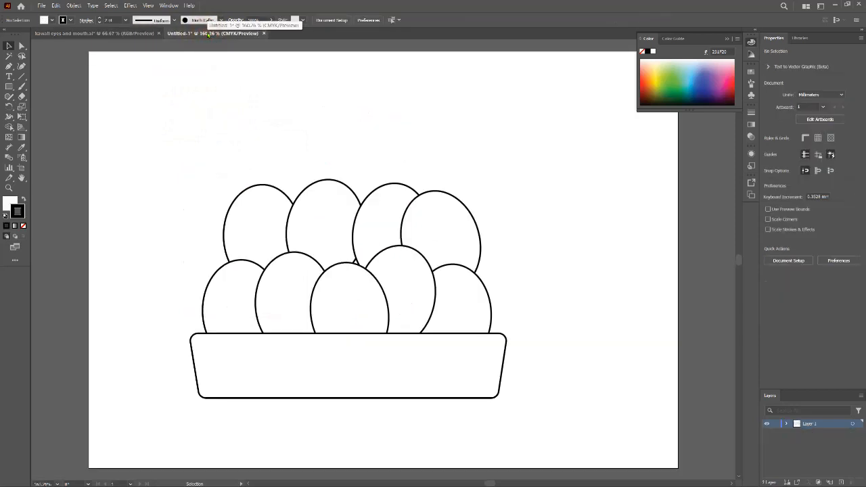
right_click(207, 120)
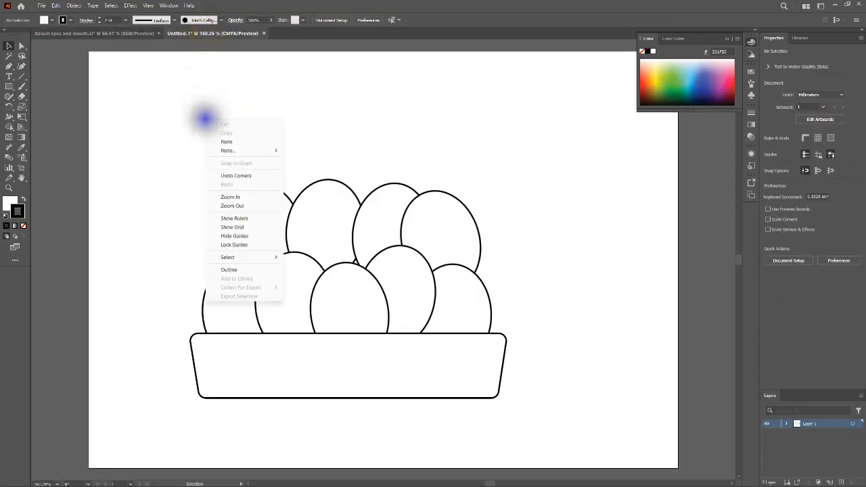
left_click(226, 141)
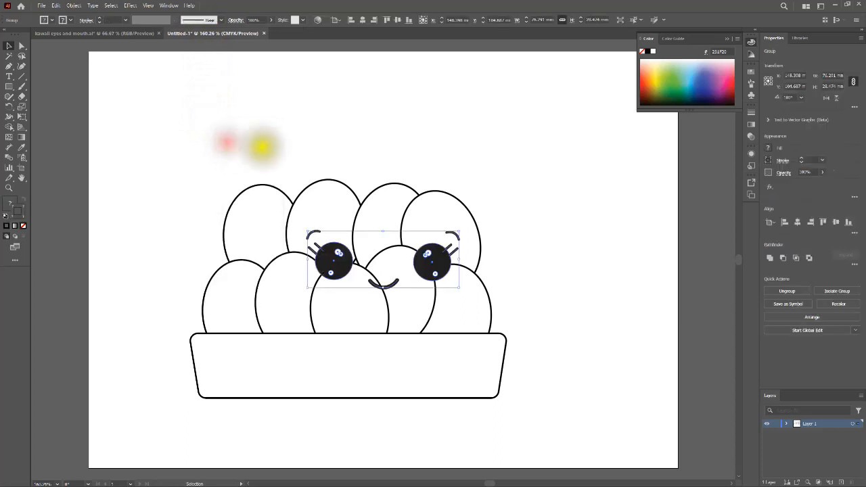
Move the pasted smiling face to the empty area beside the eggs and reposition the third back-row egg between its neighbours
left_click_drag(367, 243, 328, 184)
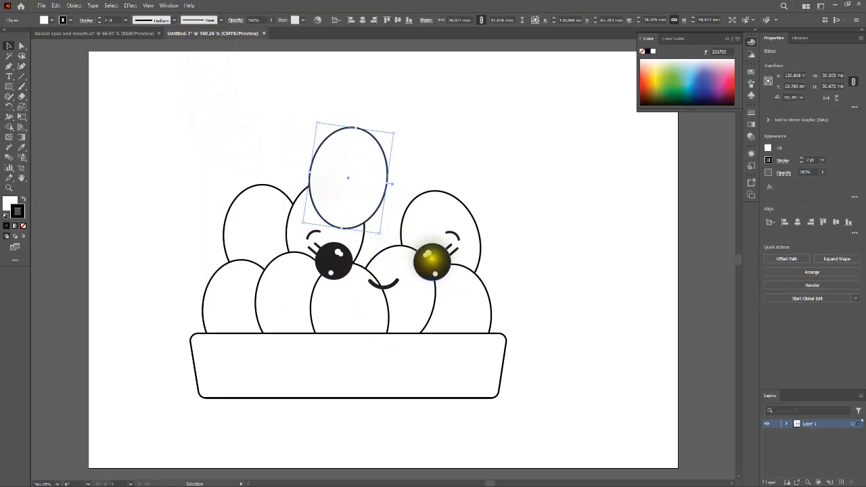
left_click(432, 257)
left_click_drag(431, 257, 586, 142)
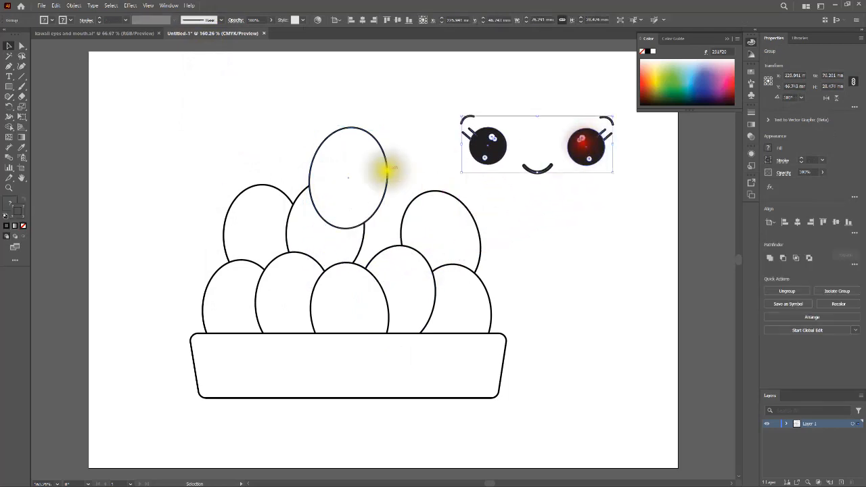
left_click_drag(365, 175, 396, 241)
left_click(518, 253)
left_click(487, 144)
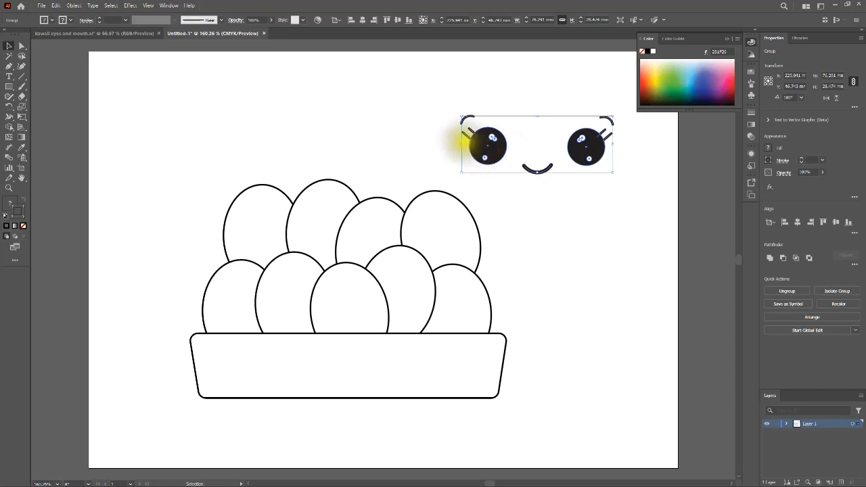
Place the smiling face on the rightmost front-row egg and scale it down to about 34 × 13 mm
left_click_drag(488, 146, 438, 303)
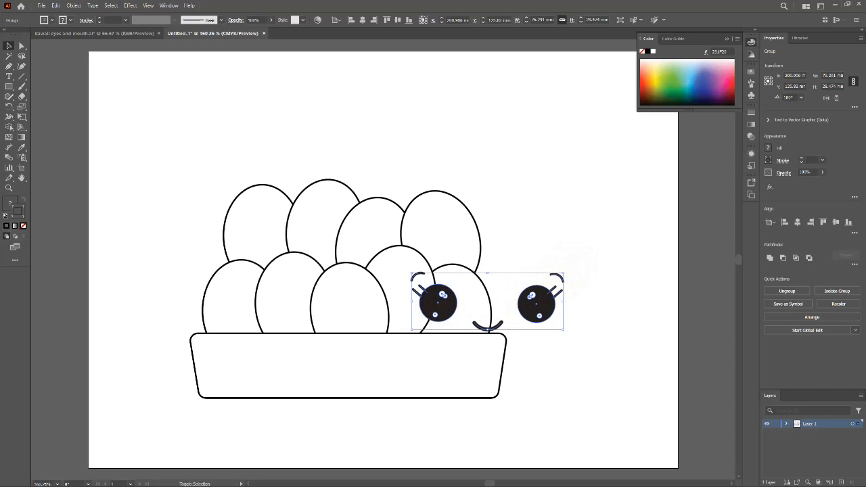
left_click_drag(563, 275, 480, 303)
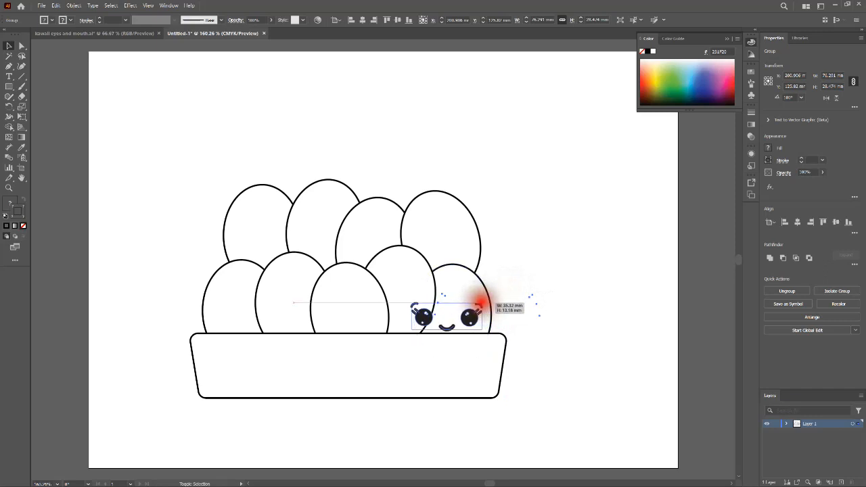
left_click_drag(480, 304, 479, 302)
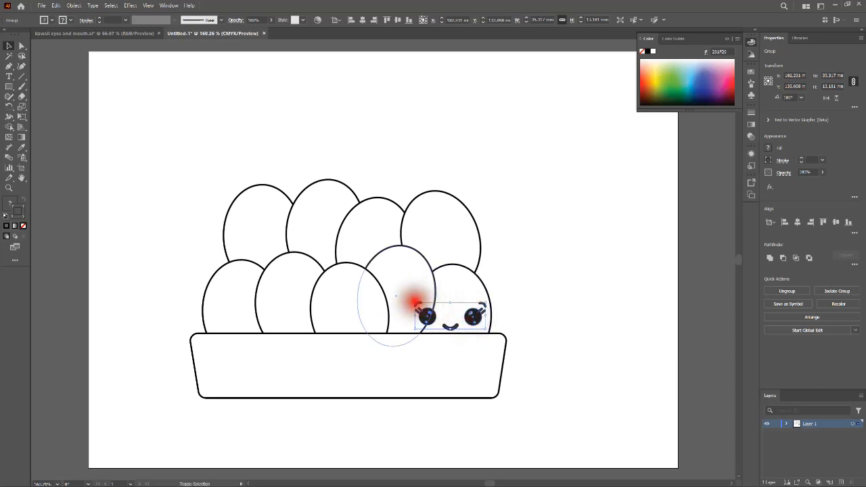
left_click(561, 316)
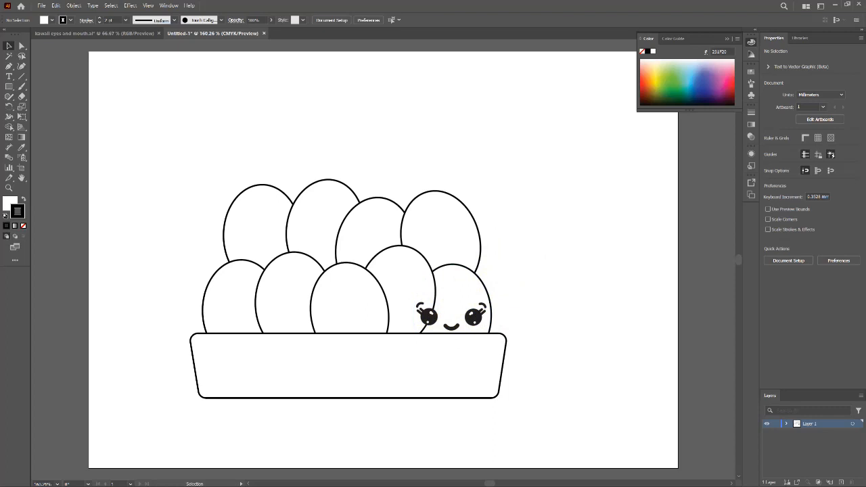
Paste another copy of the smiling face, shrink it to about 16.6 × 6.2 mm and place it on the second front-row egg
right_click(519, 142)
left_click(542, 167)
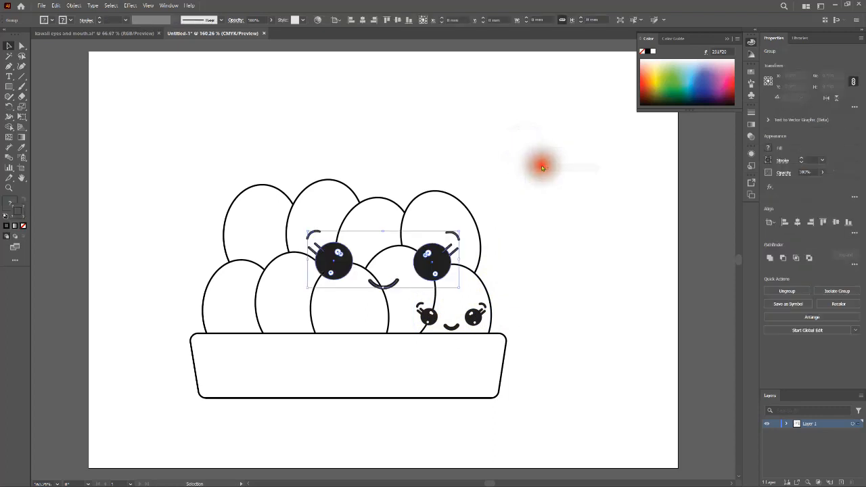
left_click_drag(427, 245, 501, 130)
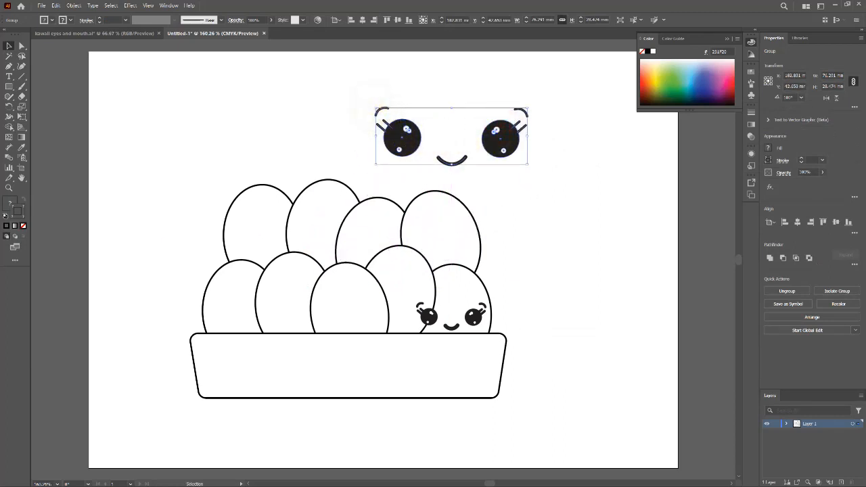
left_click_drag(376, 108, 477, 154)
left_click(512, 155)
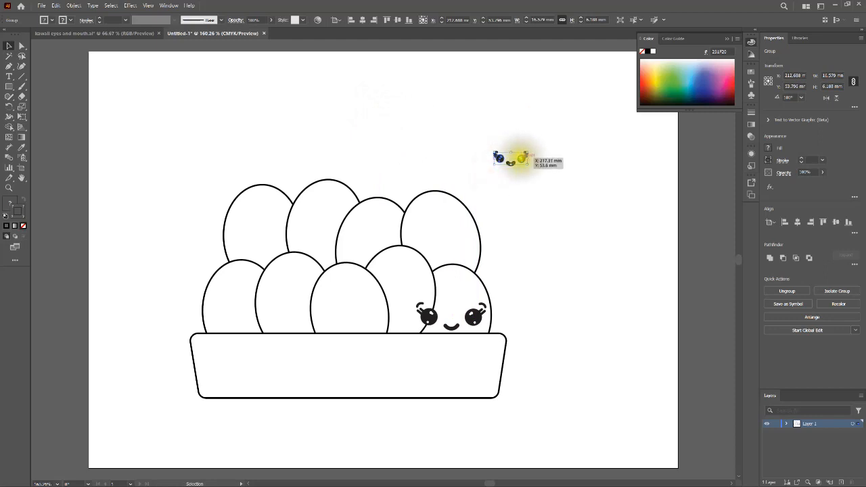
left_click_drag(514, 155, 302, 300)
left_click(550, 279)
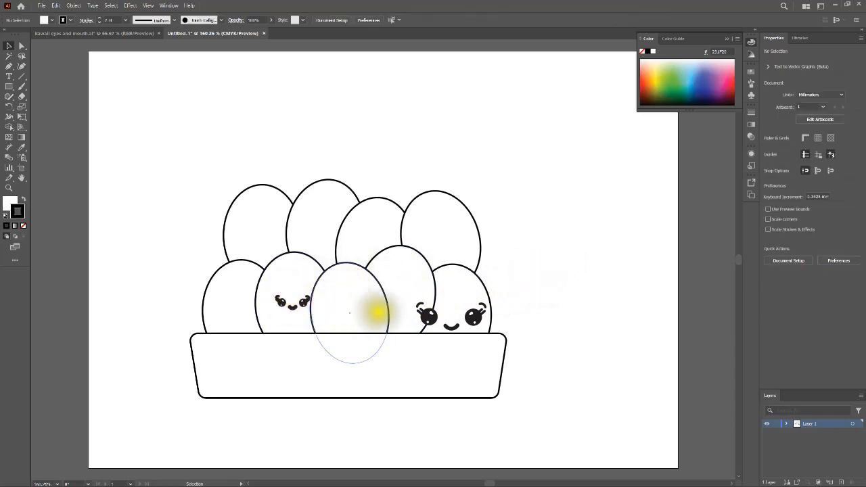
Try to centre the small face on the second front-row egg, and delete that face
left_click(291, 303)
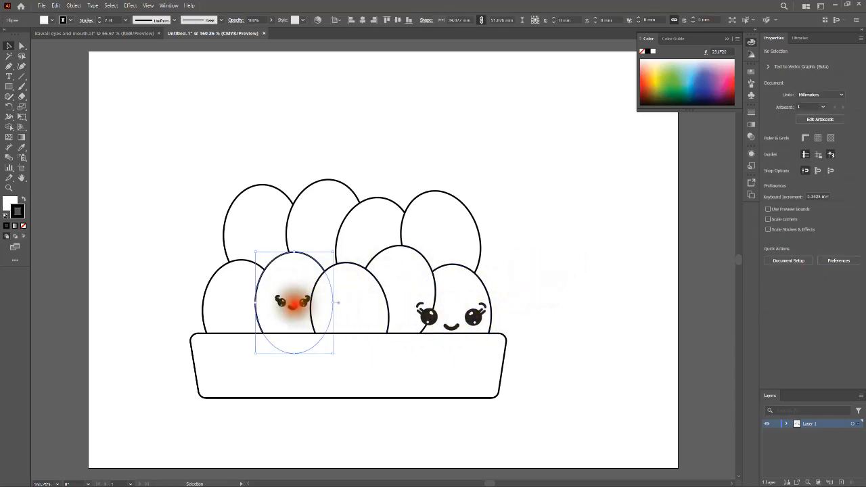
left_click_drag(287, 305, 295, 305)
left_click(295, 304)
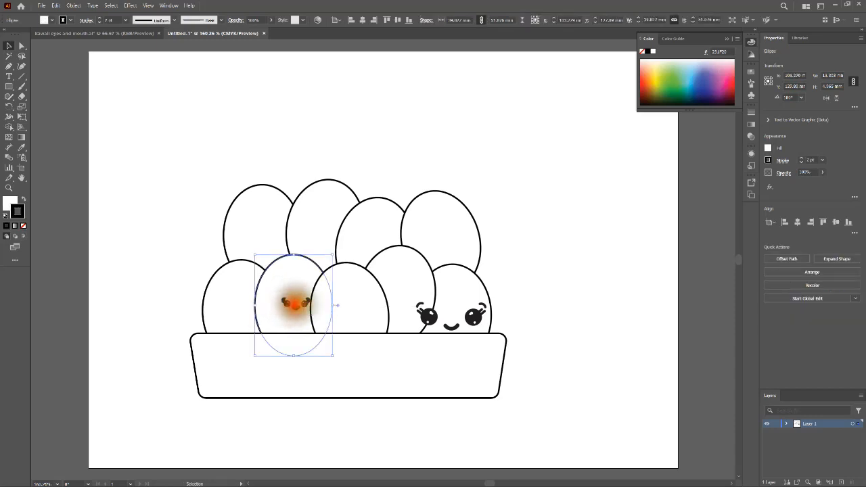
left_click(295, 304)
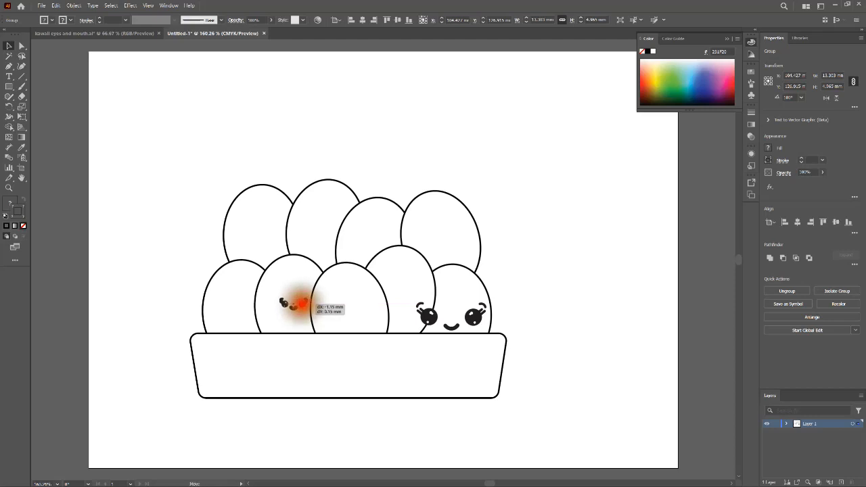
left_click_drag(295, 306, 296, 306)
left_click(609, 313)
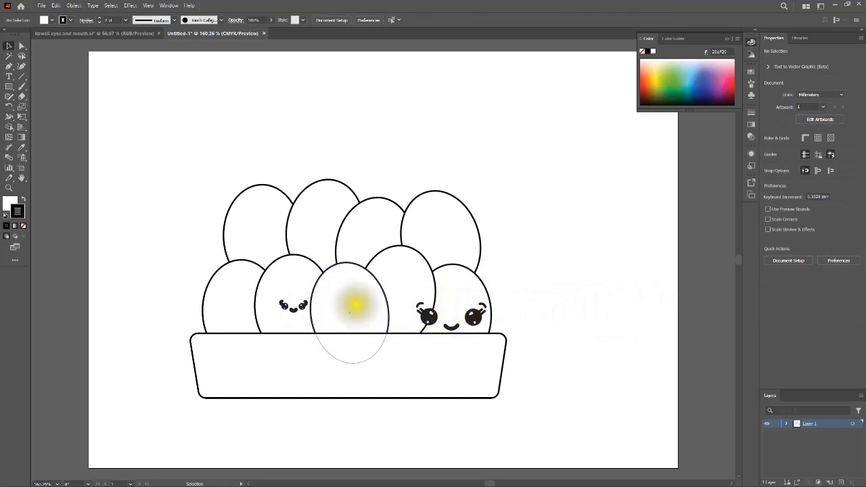
left_click(293, 306)
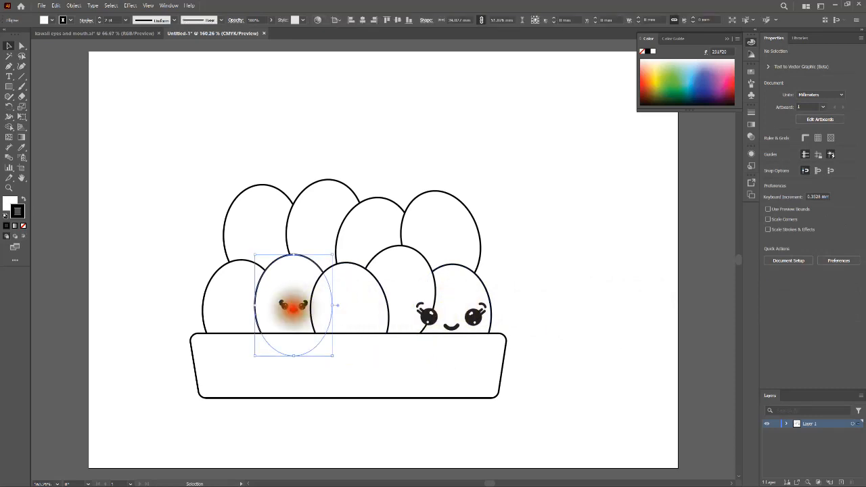
left_click_drag(293, 307, 284, 304)
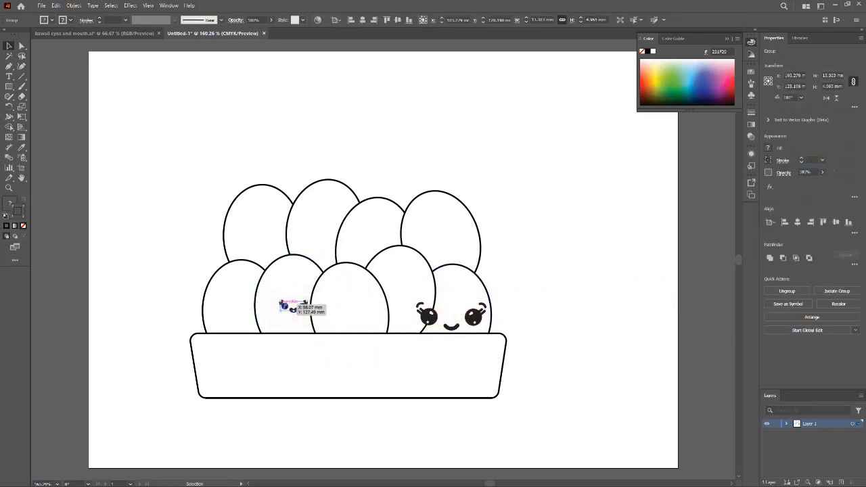
key("Delete")
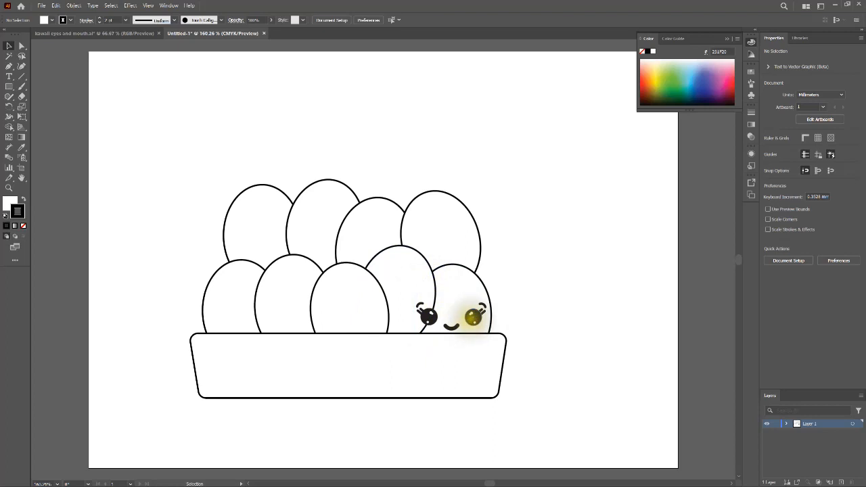
Arrange the rightmost front-row egg's face behind the neighbouring fourth egg so the overlapping eye is partly covered
left_click(473, 309)
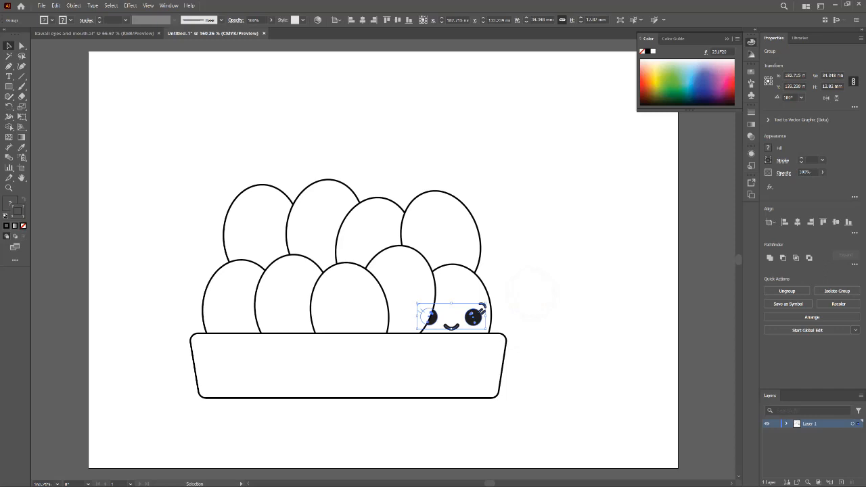
left_click(528, 293)
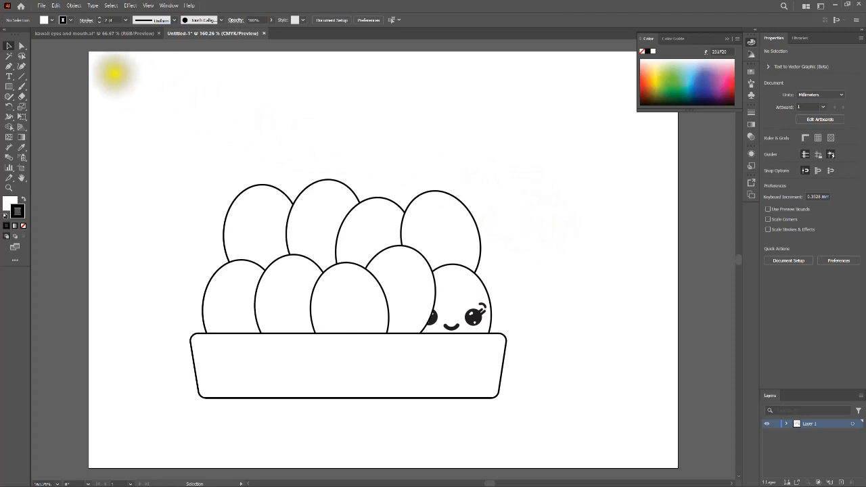
Switch to the kawaii eyes and mouth.ai document and group the open-mouthed face with pink cheeks in the second row
left_click(88, 32)
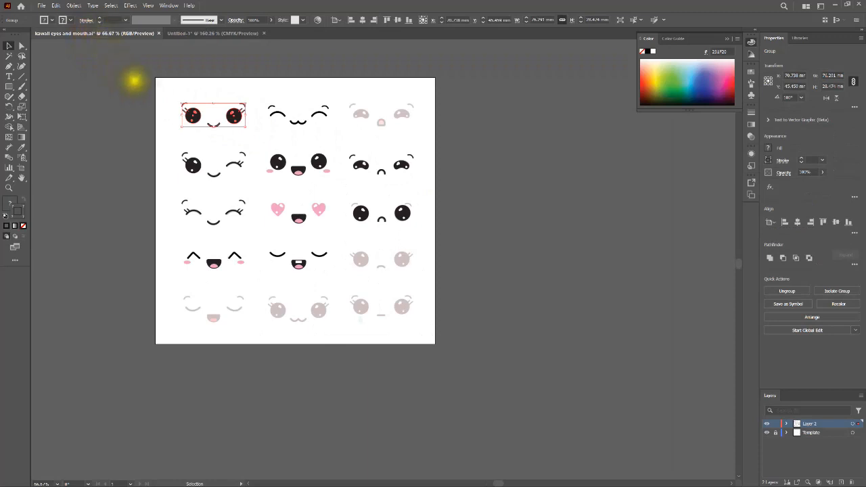
left_click(269, 144)
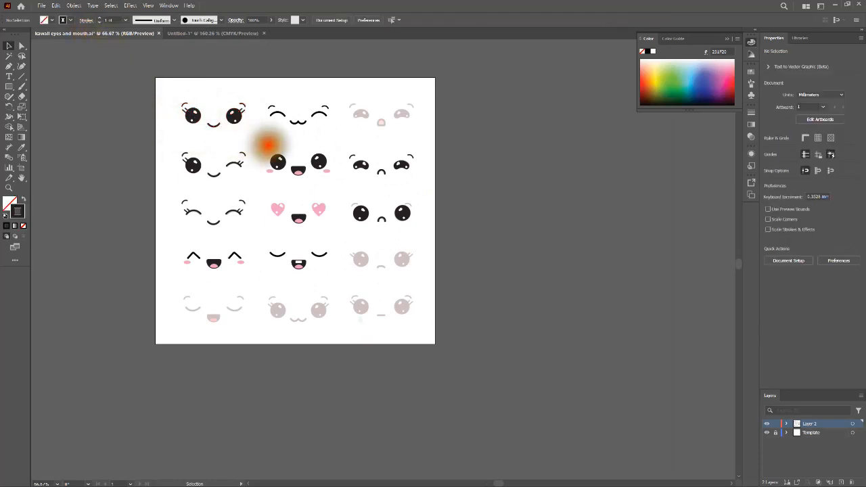
left_click(270, 149)
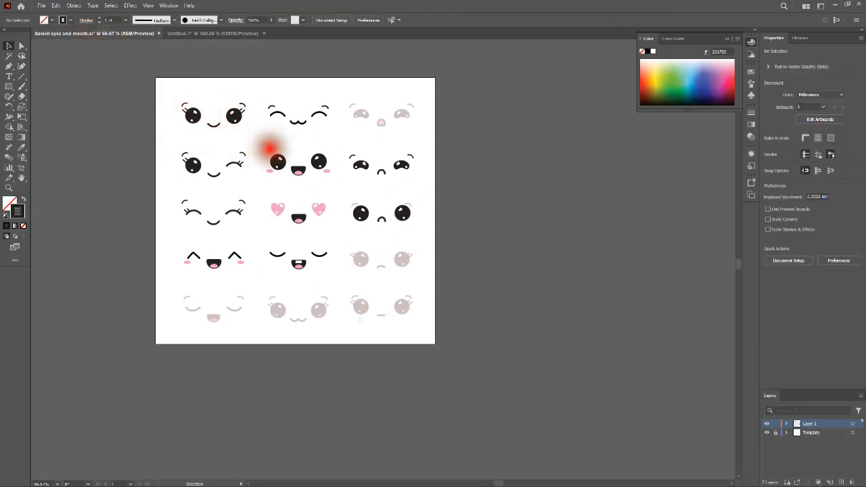
left_click_drag(270, 147, 326, 175)
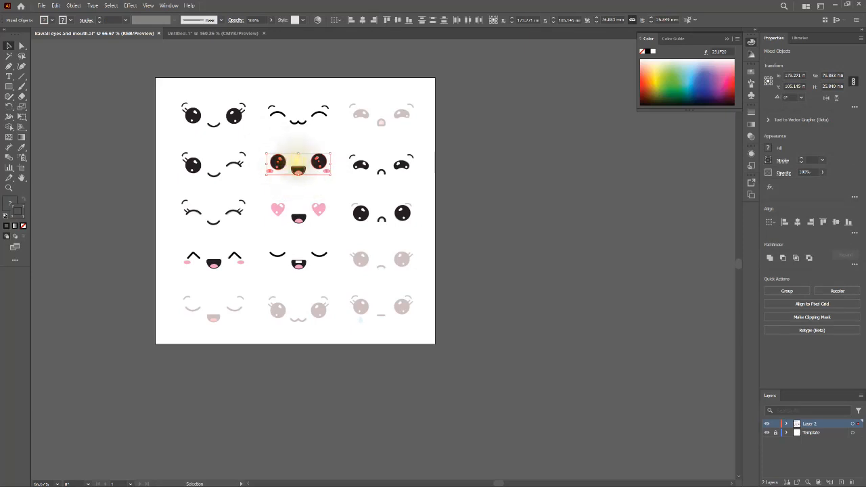
right_click(296, 161)
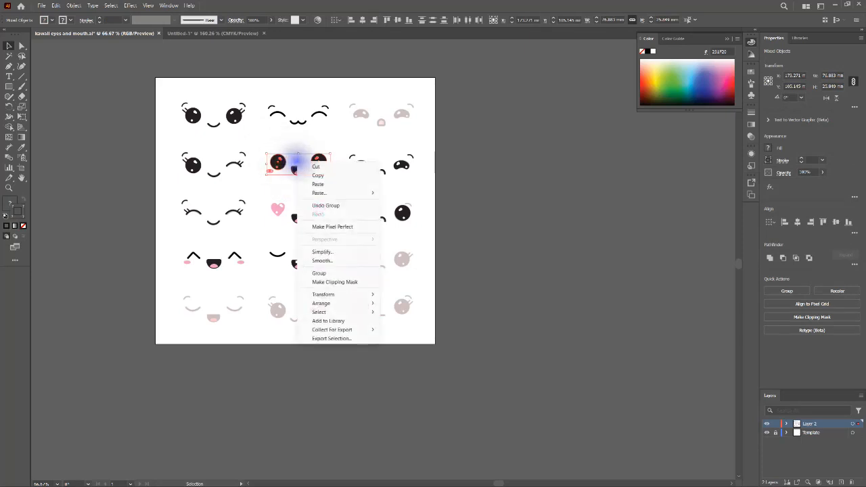
left_click(323, 274)
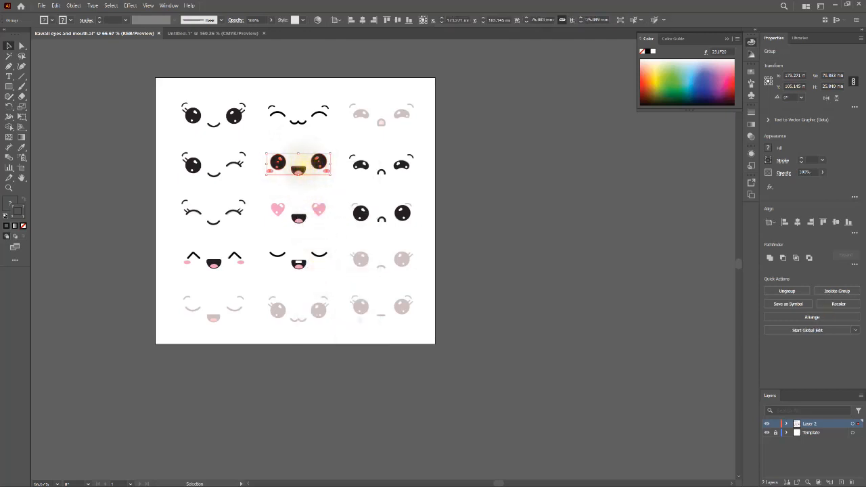
Copy the grouped open-mouthed face and paste it into the untitled egg document
right_click(298, 161)
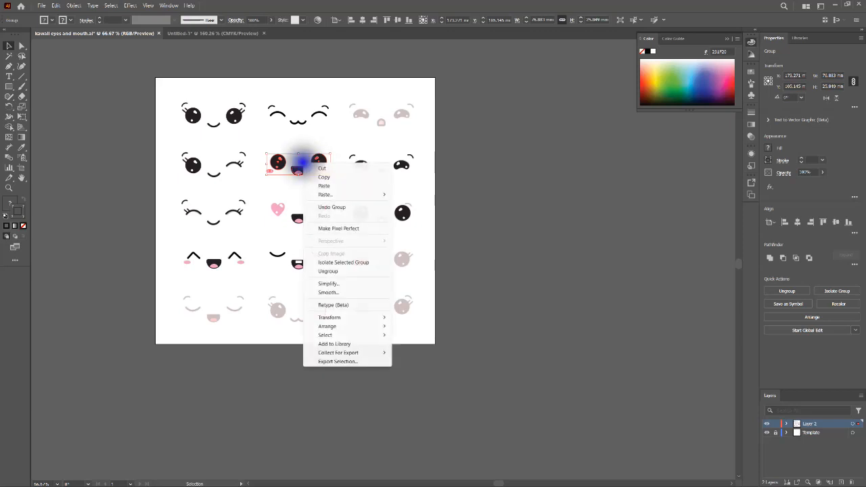
left_click(323, 179)
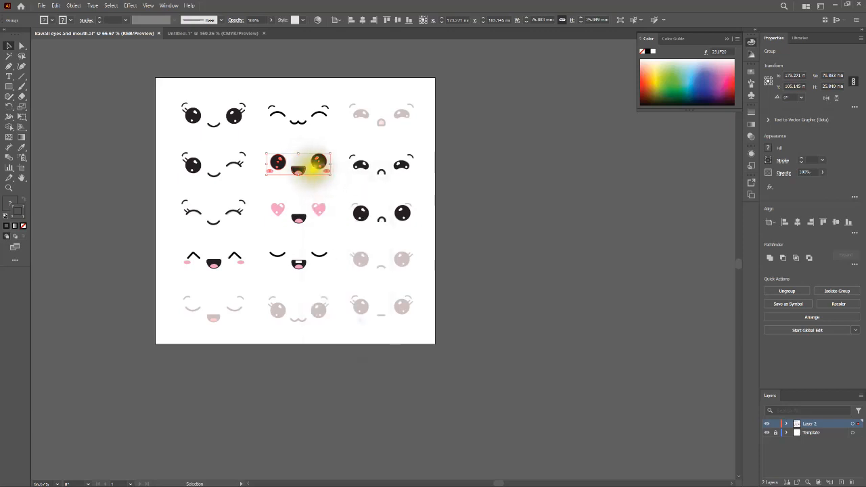
left_click(207, 33)
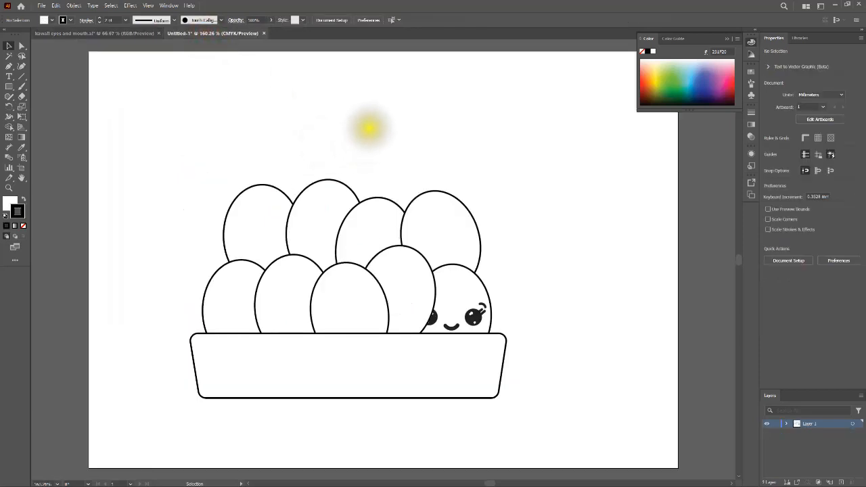
right_click(374, 136)
left_click(396, 155)
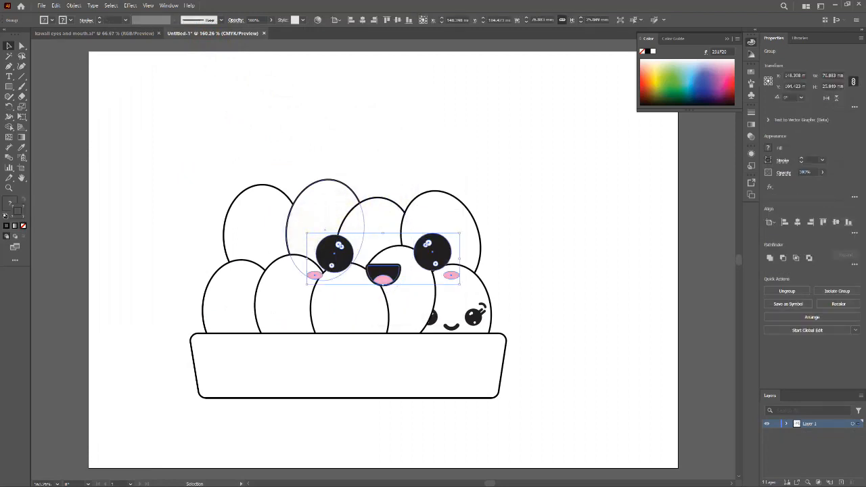
Scale the open-mouthed face down to about 34 × 12 mm and place it on the rightmost back-row egg
left_click_drag(307, 233, 383, 246)
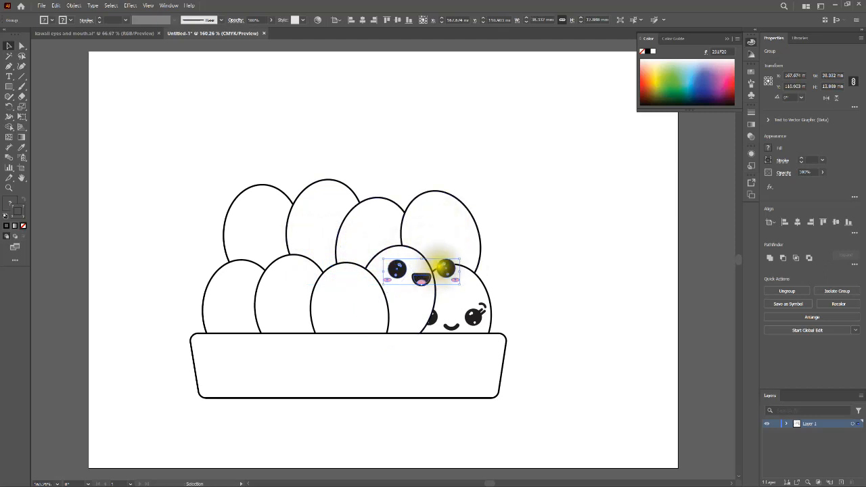
left_click_drag(446, 269, 463, 238)
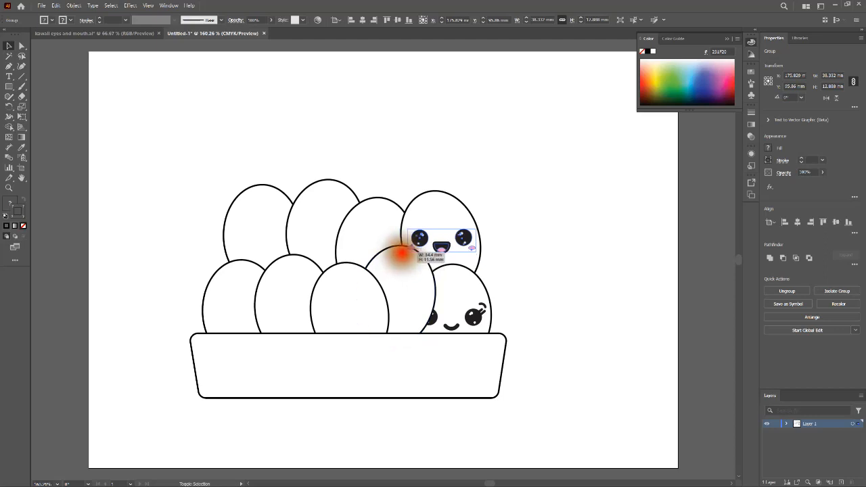
left_click(579, 249)
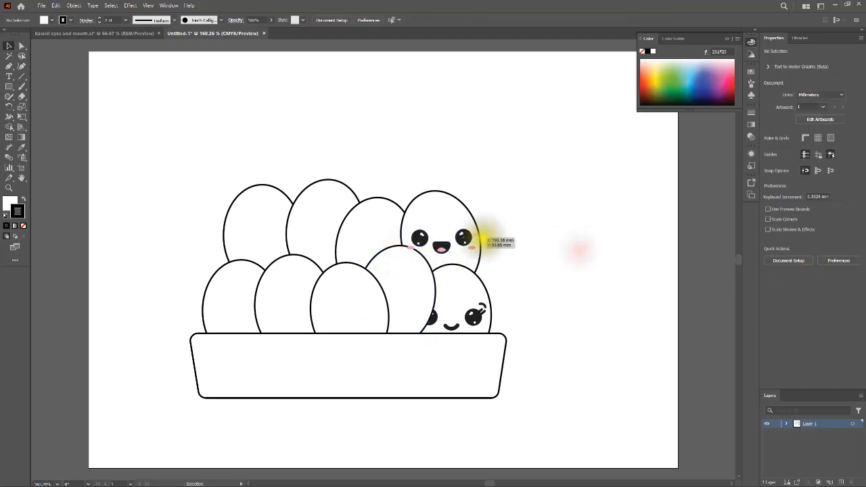
Rotate the open-mouthed face counterclockwise by about 16° on the rightmost back-row egg
left_click(443, 239)
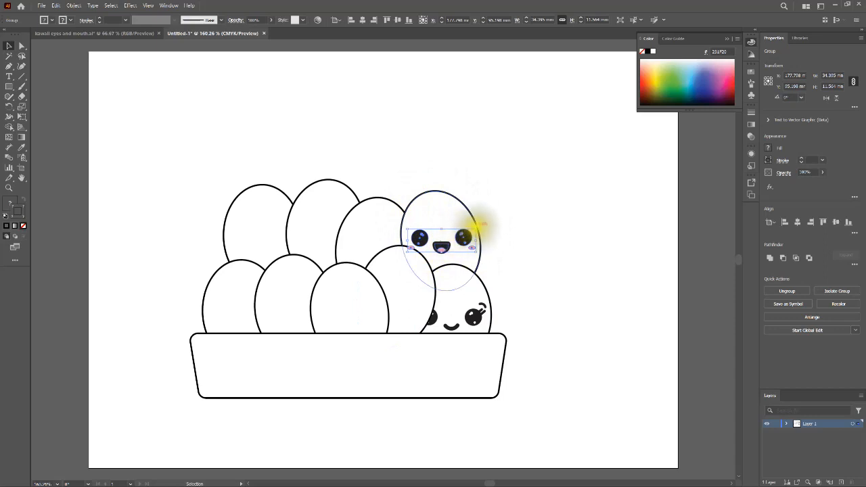
mouse_move(476, 225)
left_mouse_down()
mouse_move(491, 226)
mouse_move(473, 221)
left_mouse_up()
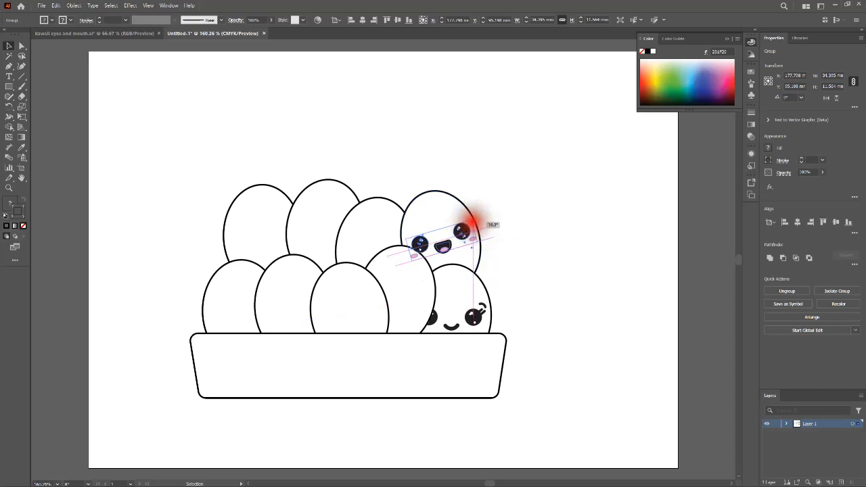
Finish tilting the open-mouthed face and send it behind the front-row egg that overlaps its cheek
left_click_drag(474, 220, 476, 220)
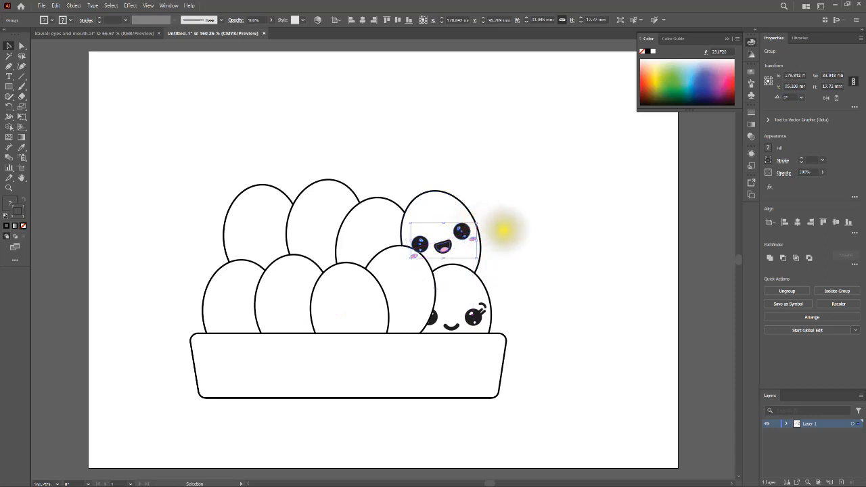
left_click(504, 230)
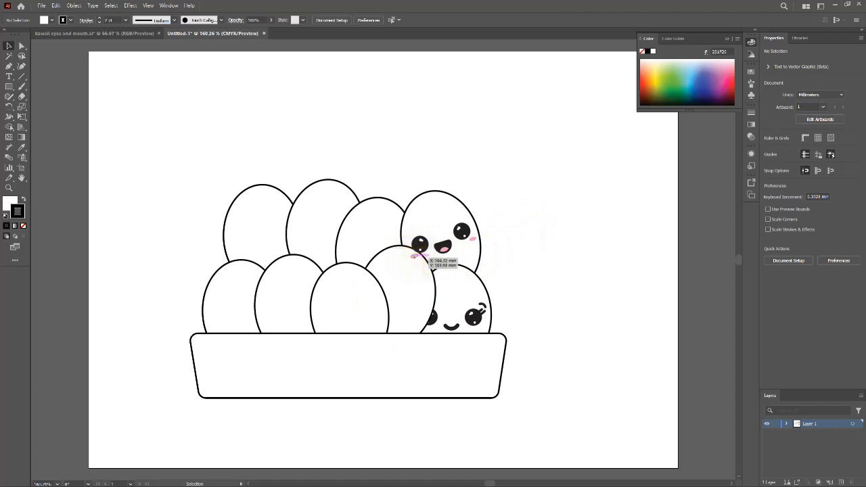
left_click(419, 243)
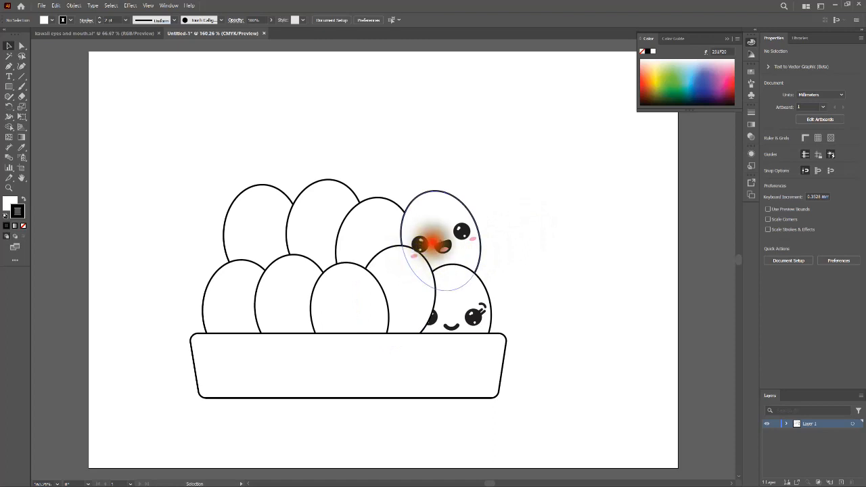
left_click(420, 244)
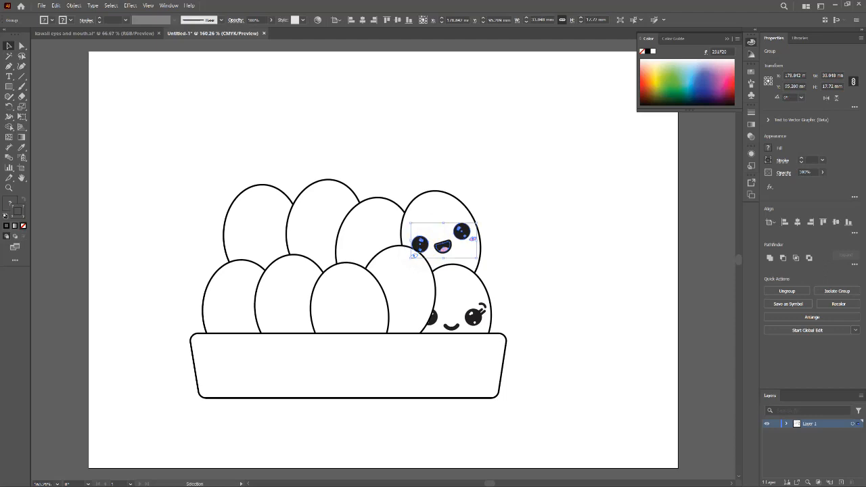
left_click(507, 241)
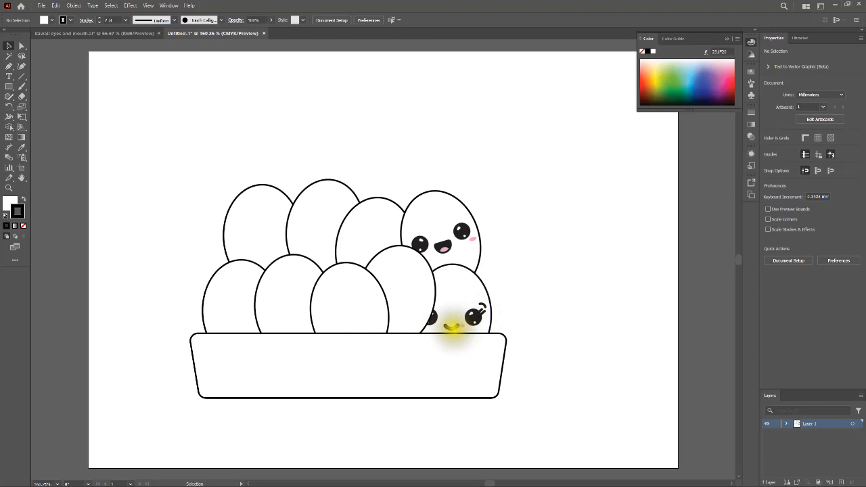
Thin the stroke weight of the smiling face with eyelashes on the rightmost front-row egg
left_click(474, 316)
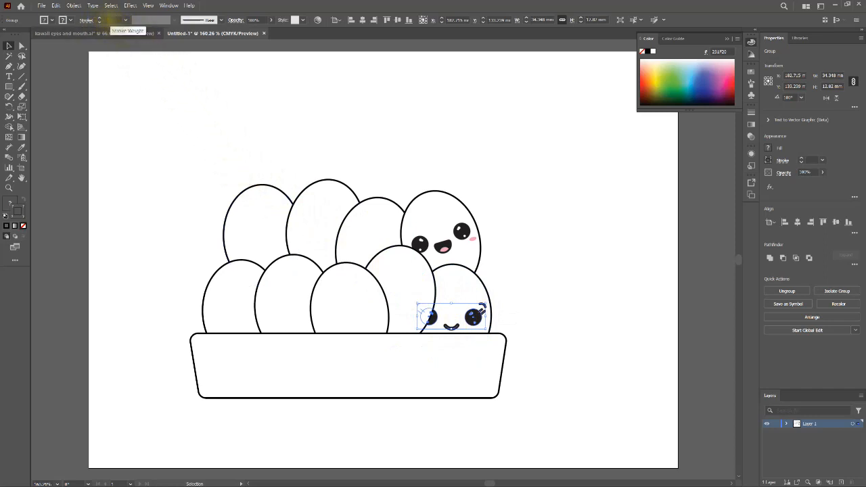
left_click(110, 21)
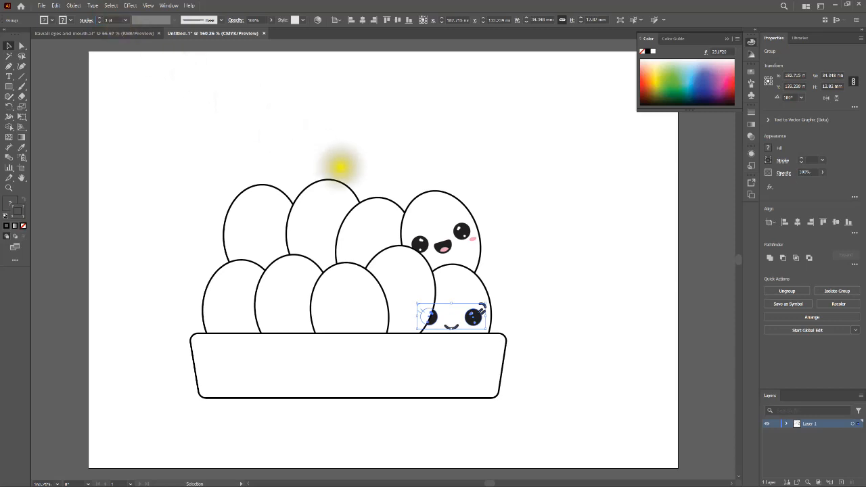
left_click(537, 284)
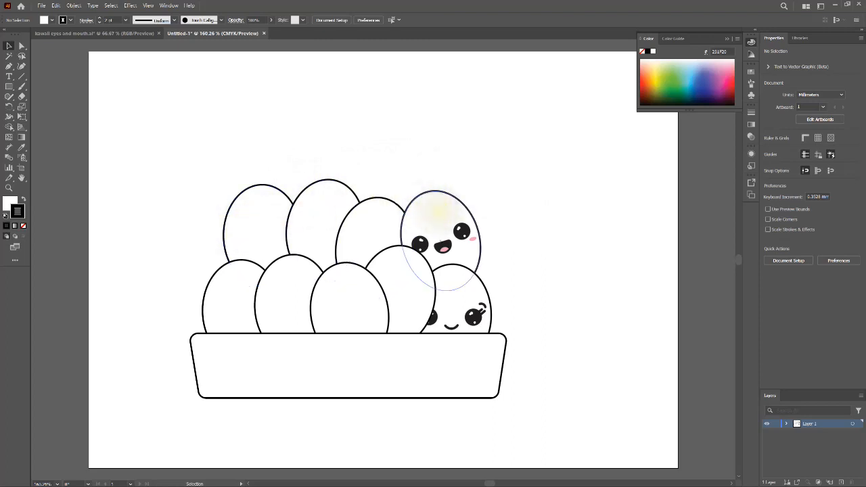
Fill the rightmost back-row egg with dusty pink, hex C99DB3
left_click(441, 198)
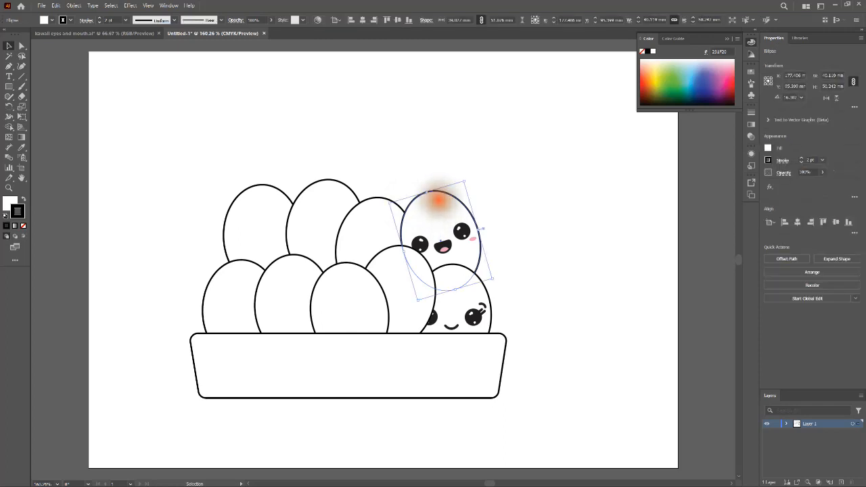
left_click(7, 205)
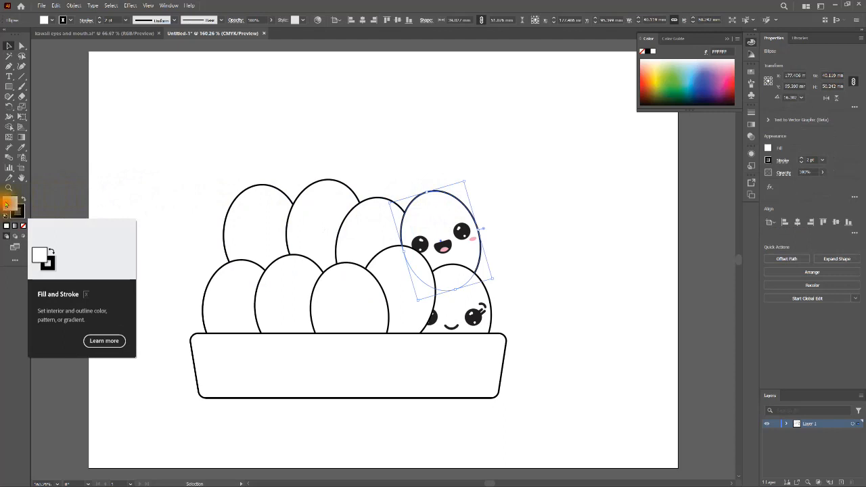
double_click(8, 206)
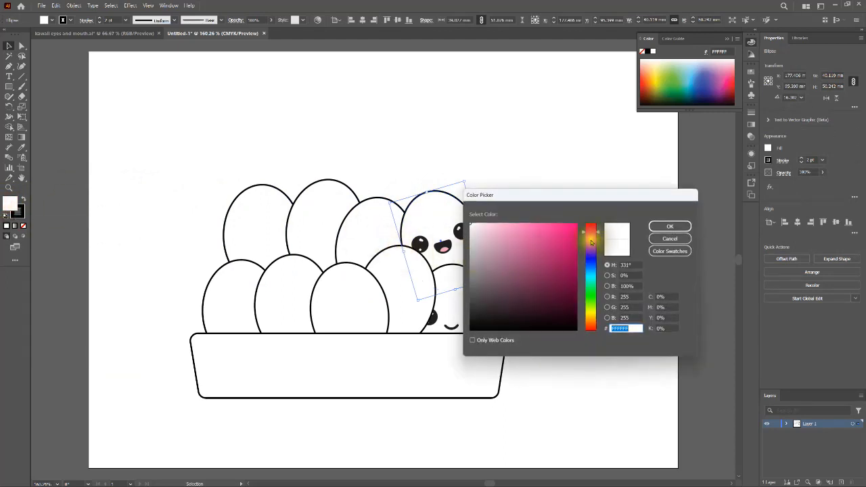
mouse_move(567, 232)
left_mouse_down()
mouse_move(498, 247)
mouse_move(493, 261)
mouse_move(494, 246)
left_mouse_up()
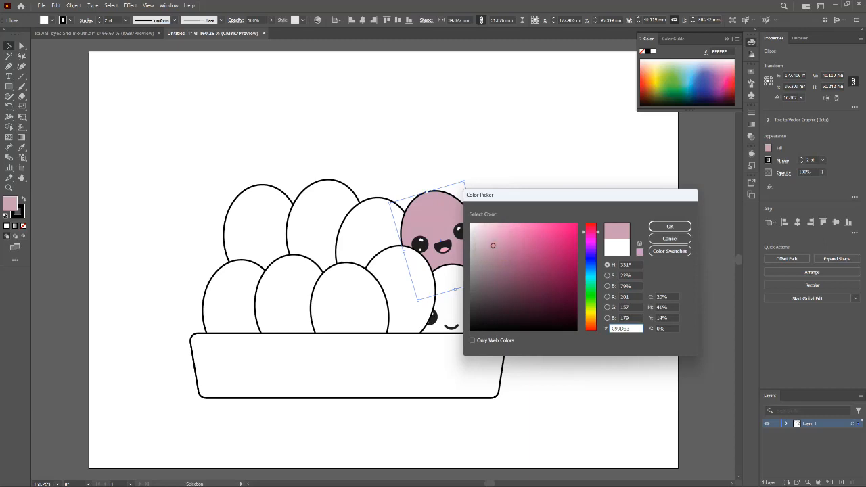
left_click(494, 245)
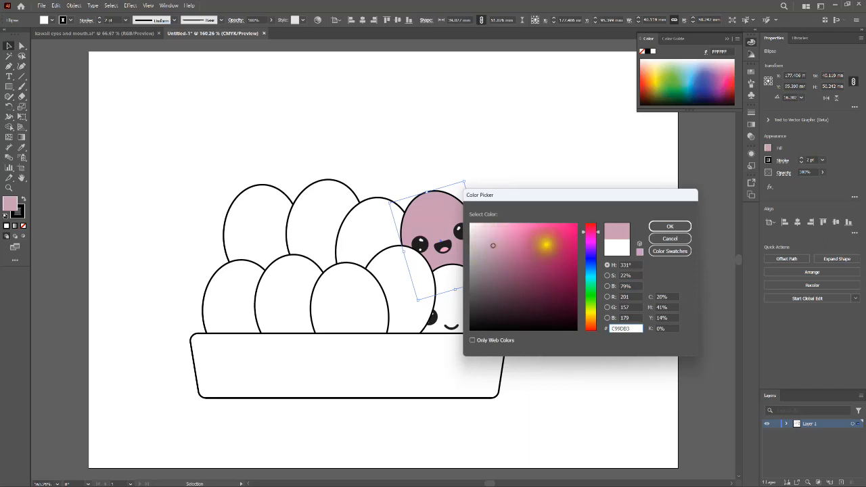
left_click(672, 228)
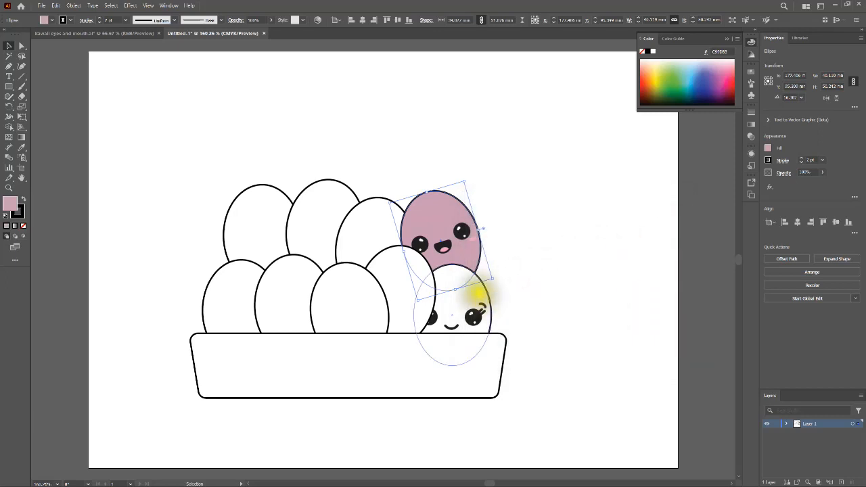
Fill the rightmost front-row egg with soft blue, hex 8792C6
left_click(475, 290)
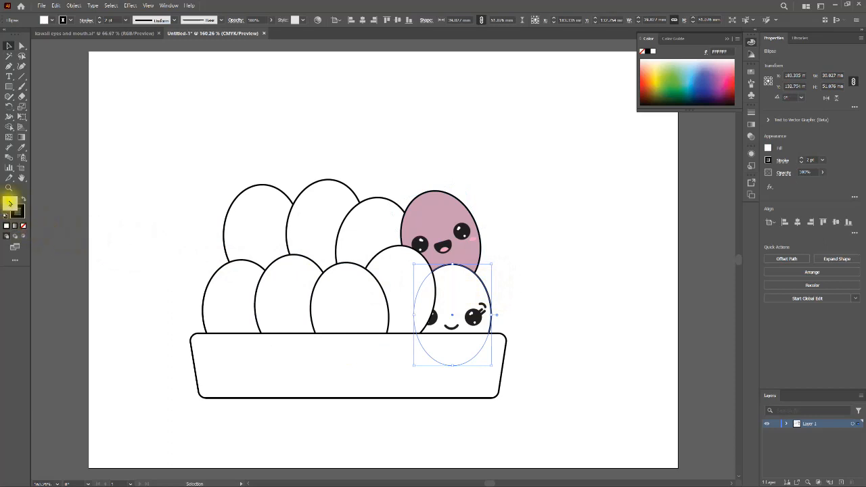
double_click(8, 205)
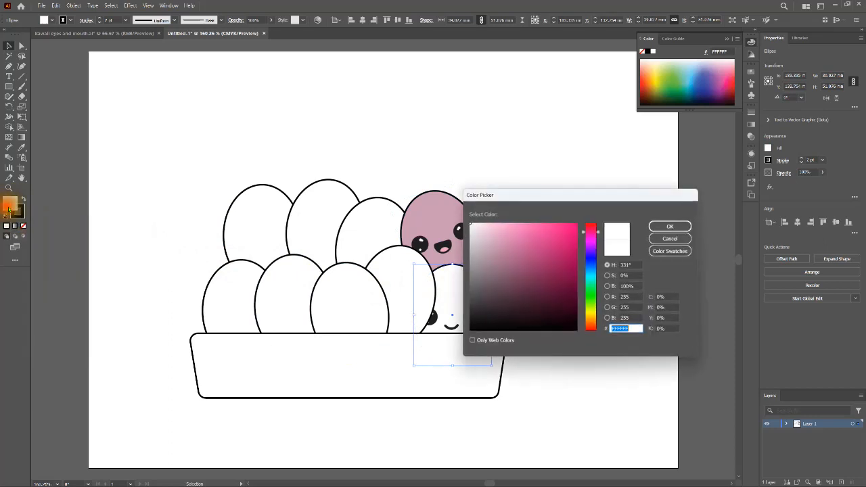
left_click(593, 264)
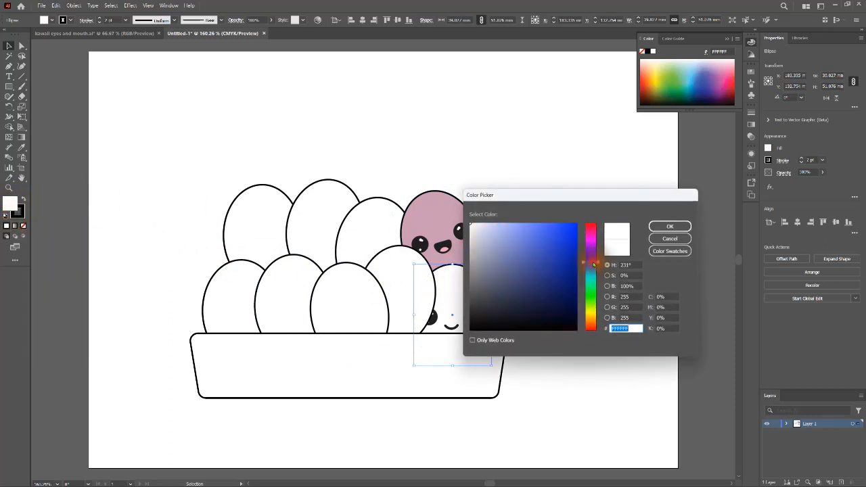
mouse_move(552, 259)
left_mouse_down()
mouse_move(518, 259)
mouse_move(504, 249)
left_mouse_up()
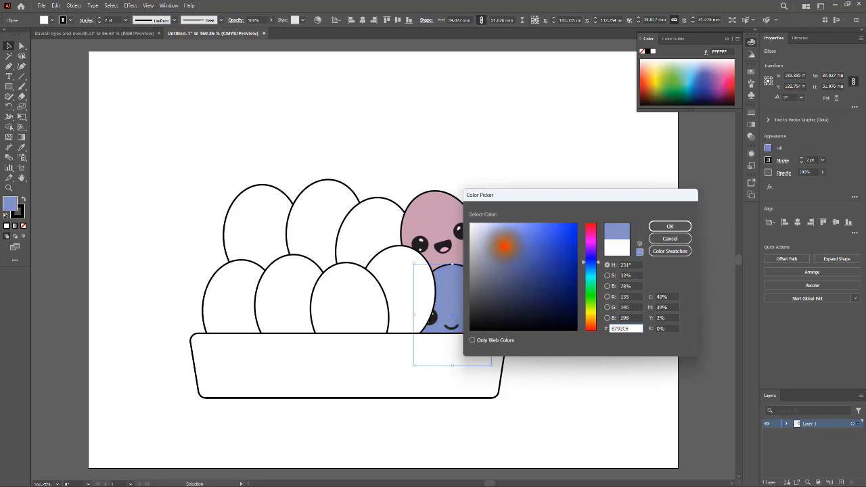
left_click(670, 227)
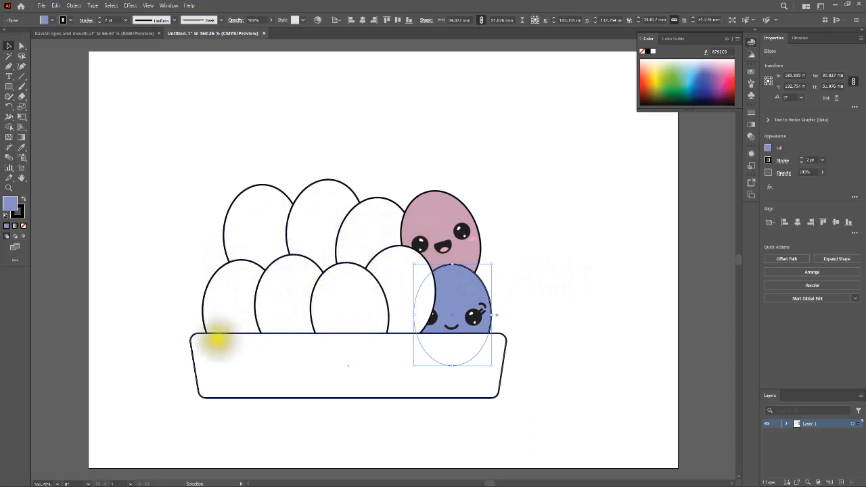
Fill the rounded box below the eggs with green, hex 37BF28
left_click(264, 373)
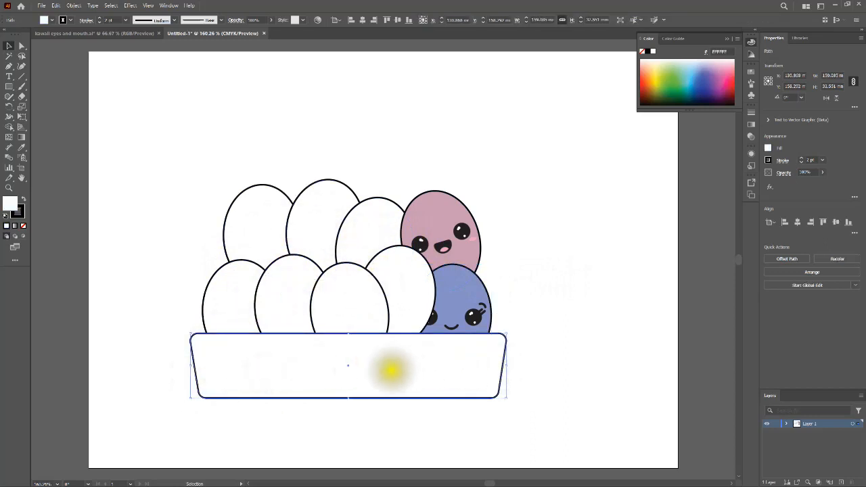
double_click(9, 206)
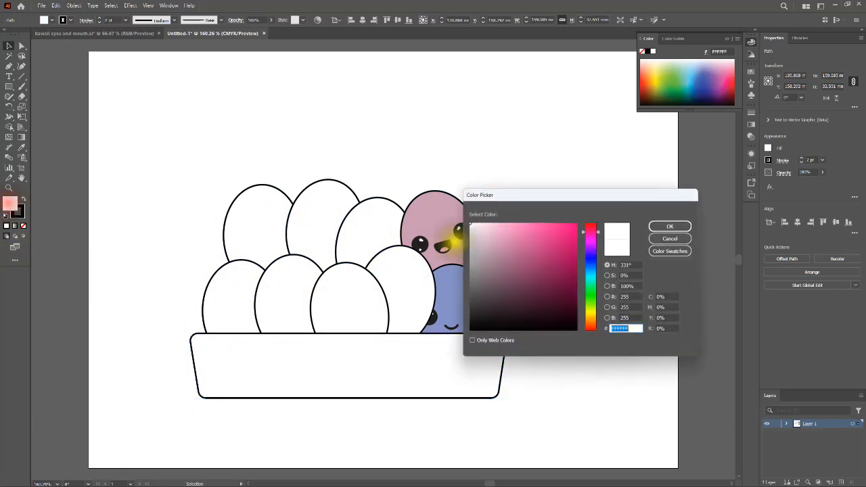
left_click(588, 300)
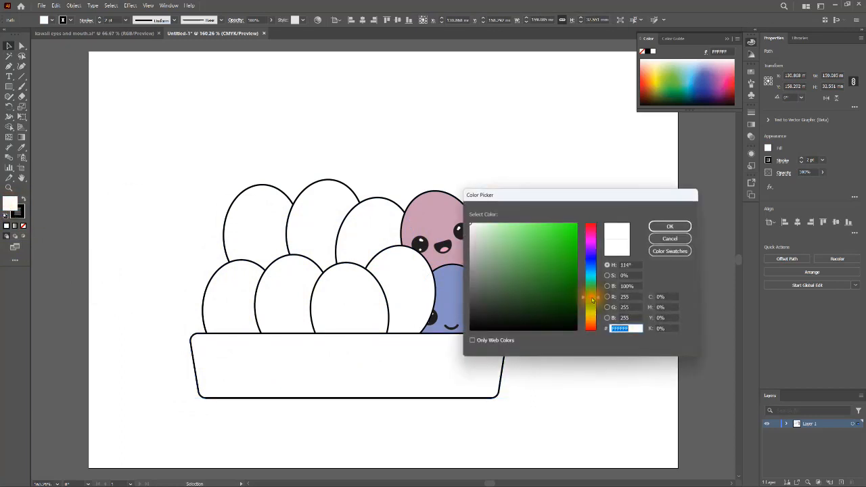
mouse_move(512, 237)
left_mouse_down()
mouse_move(549, 244)
mouse_move(548, 263)
mouse_move(554, 249)
left_mouse_up()
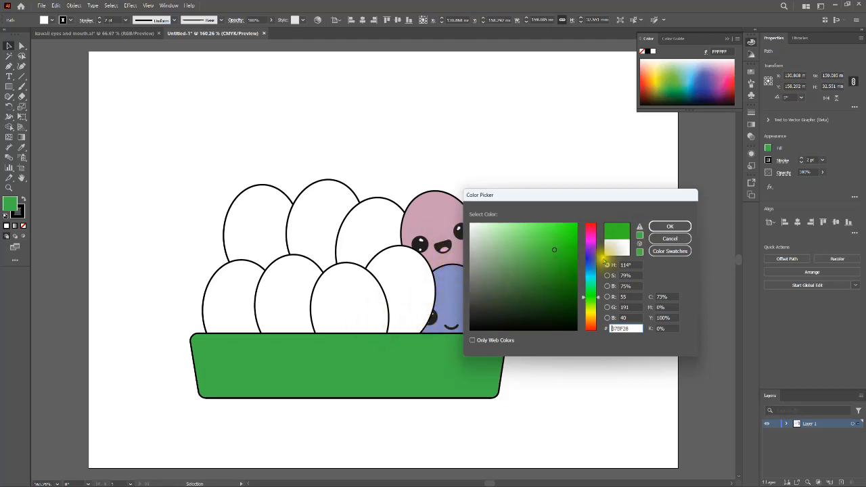
left_click(673, 228)
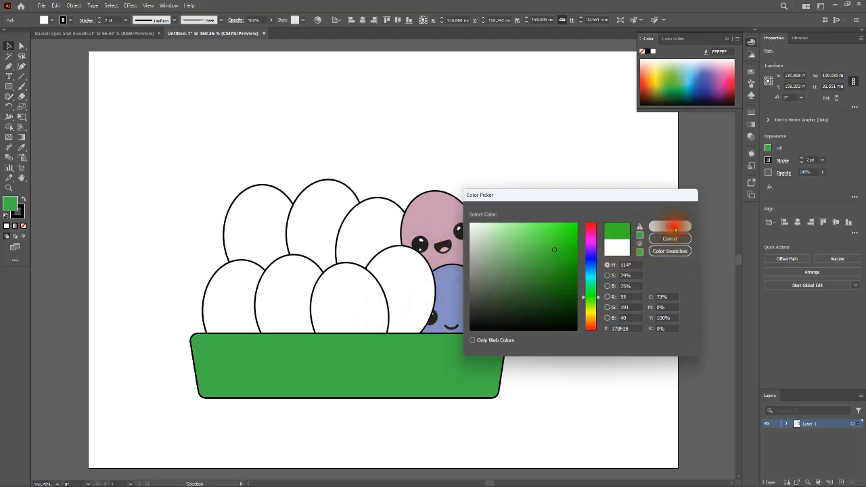
left_click(538, 257)
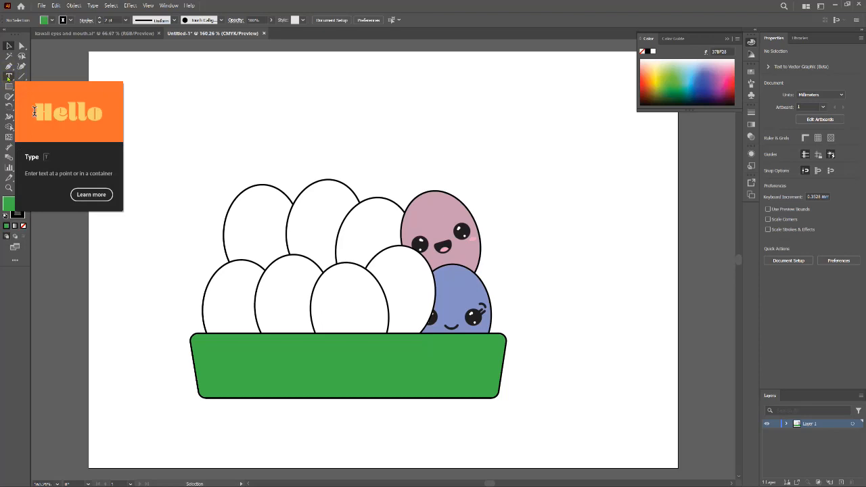
Add the text "Kawaii egg box" above the eggs and set its font to Century Gothic
left_click(9, 77)
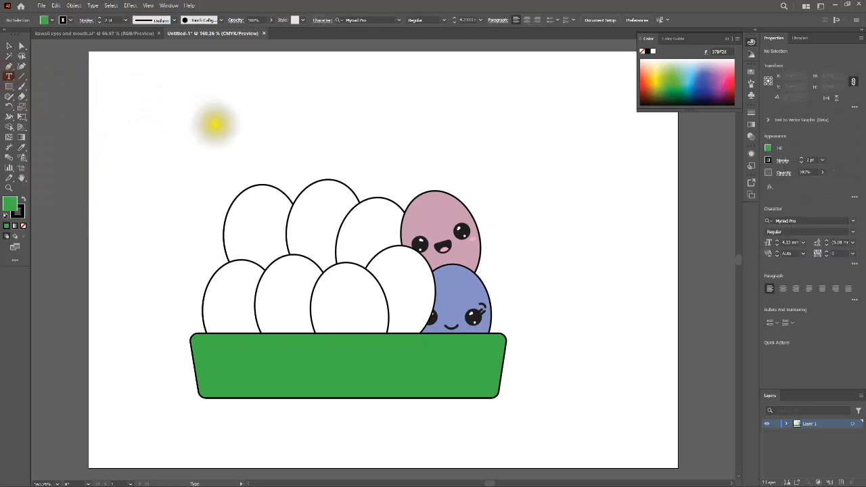
left_click(318, 139)
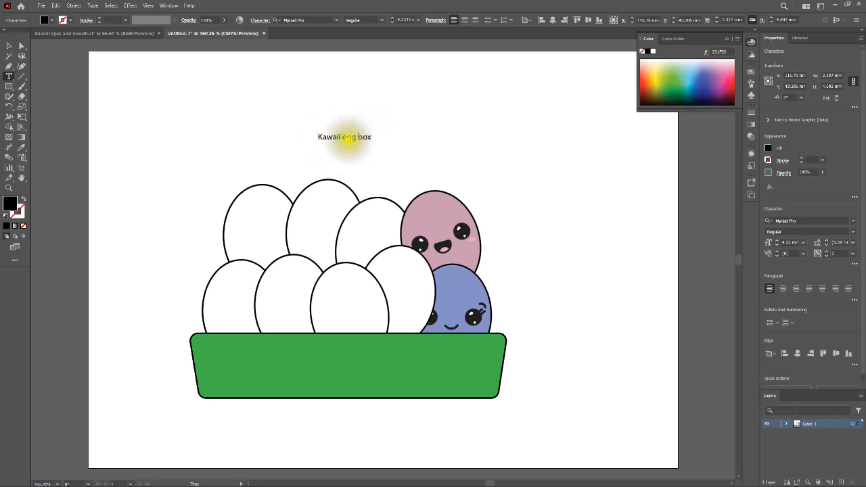
double_click(348, 137)
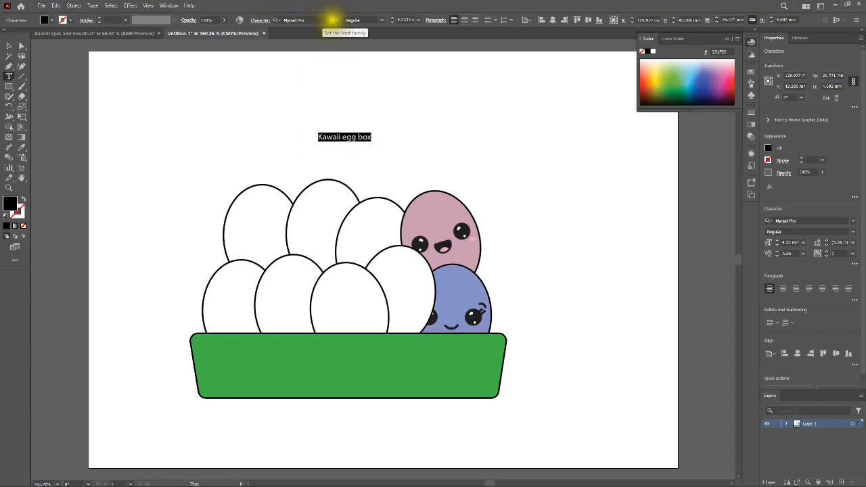
left_click(337, 22)
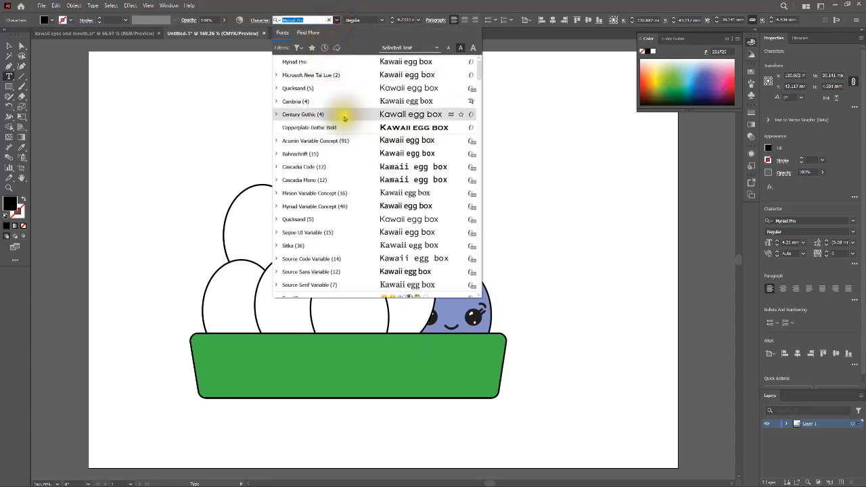
left_click(408, 116)
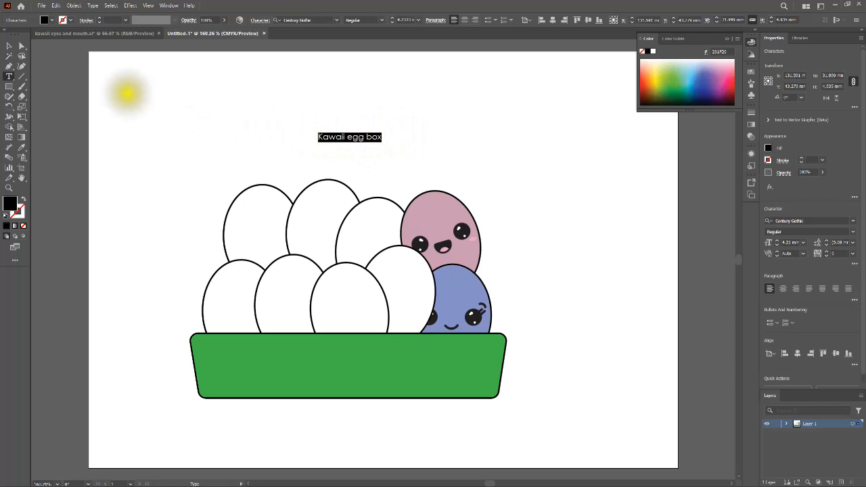
Scale the "Kawaii egg box" text up to about 73 × 11 mm and place it in the lower right of the green box
left_click(8, 48)
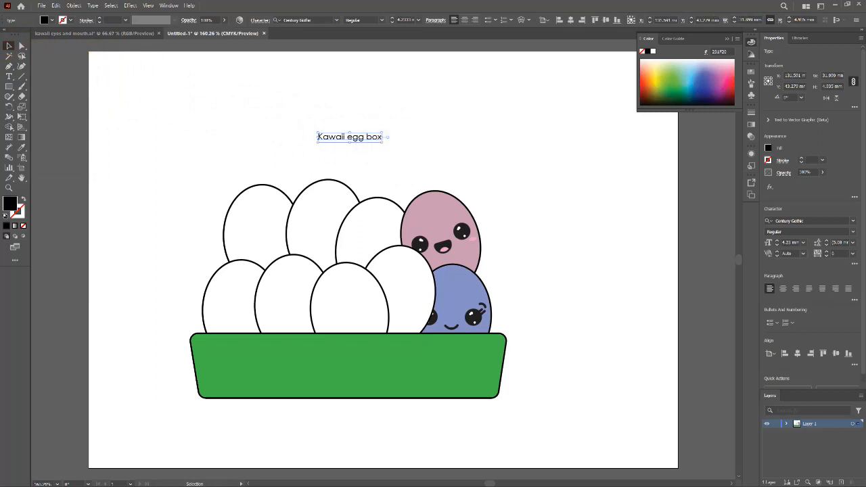
left_click_drag(383, 141, 464, 165)
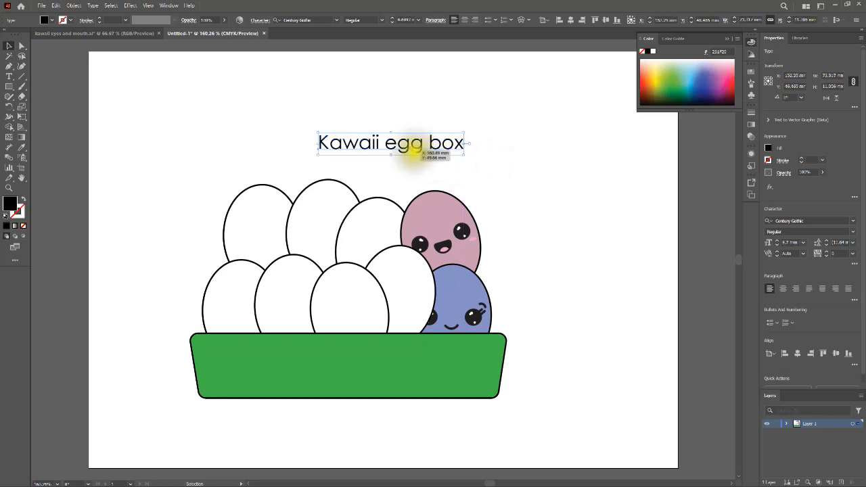
left_click_drag(411, 145, 432, 379)
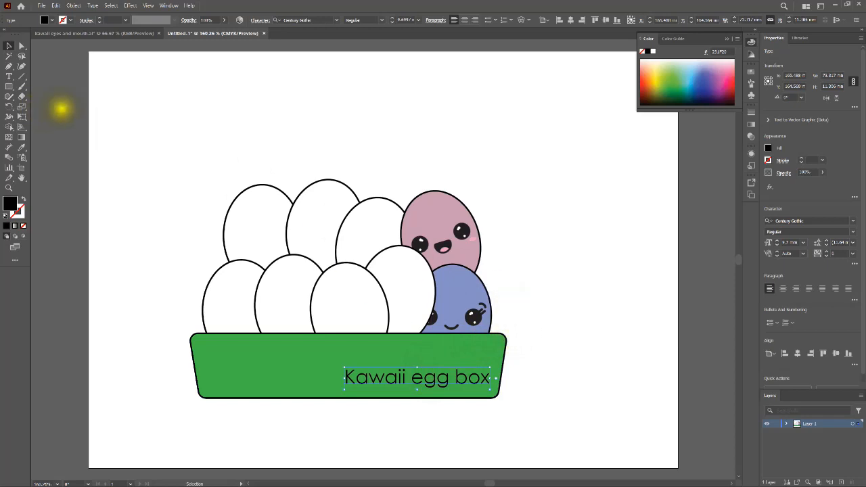
Add a byline of "By" plus the author's name above the eggs and set its font to Berlin Sans FB Demi Bold
left_click(9, 77)
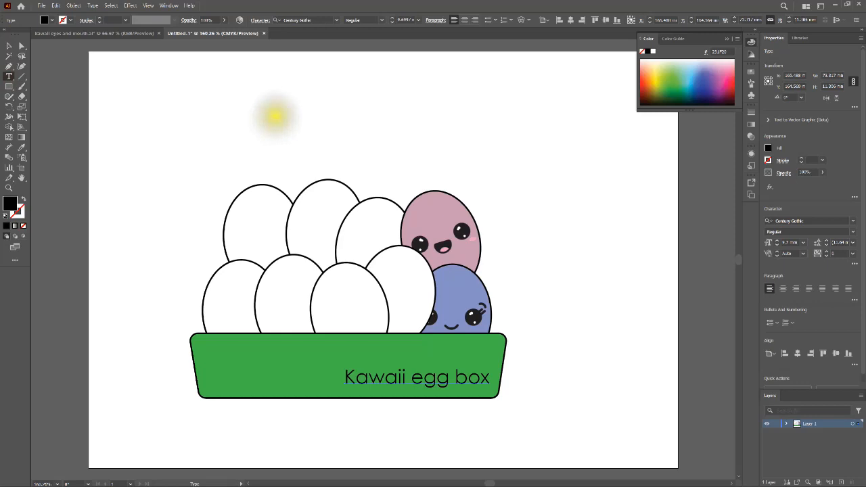
left_click(274, 117)
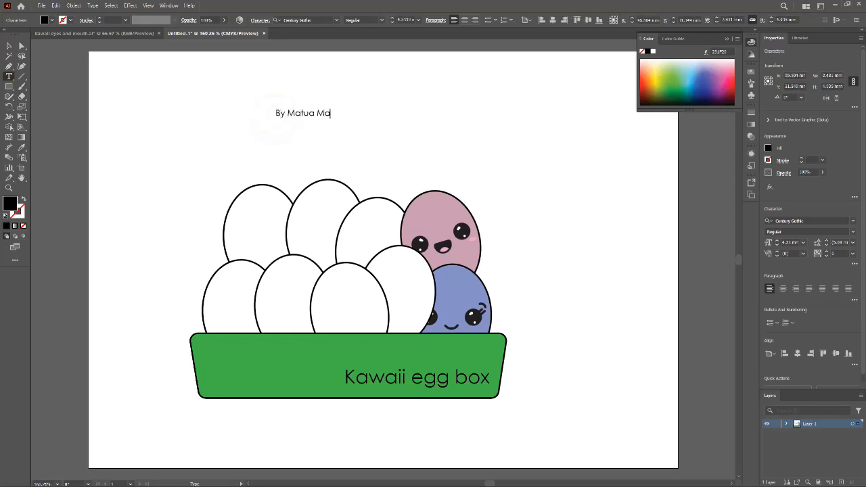
left_click(292, 113)
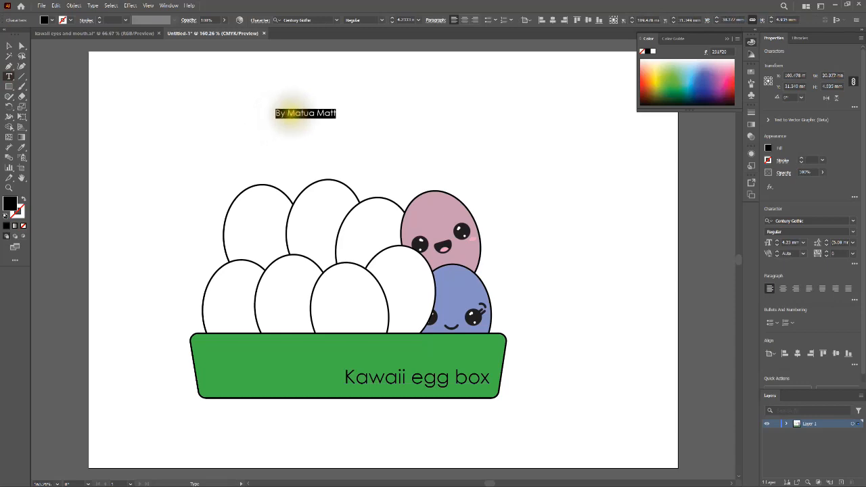
left_click(336, 20)
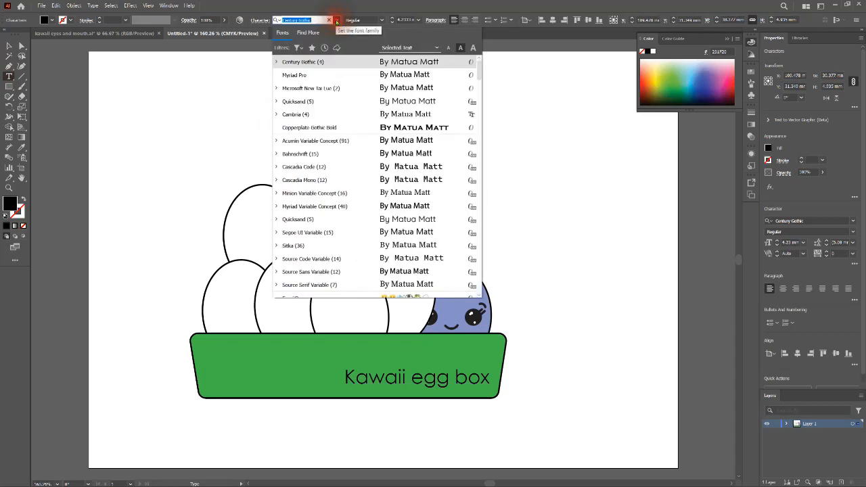
scroll(418, 193, "down", 2)
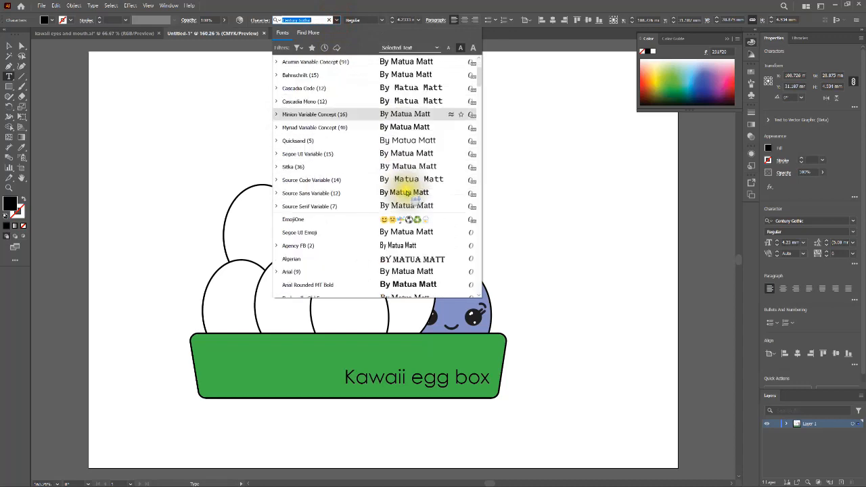
scroll(406, 193, "down", 2)
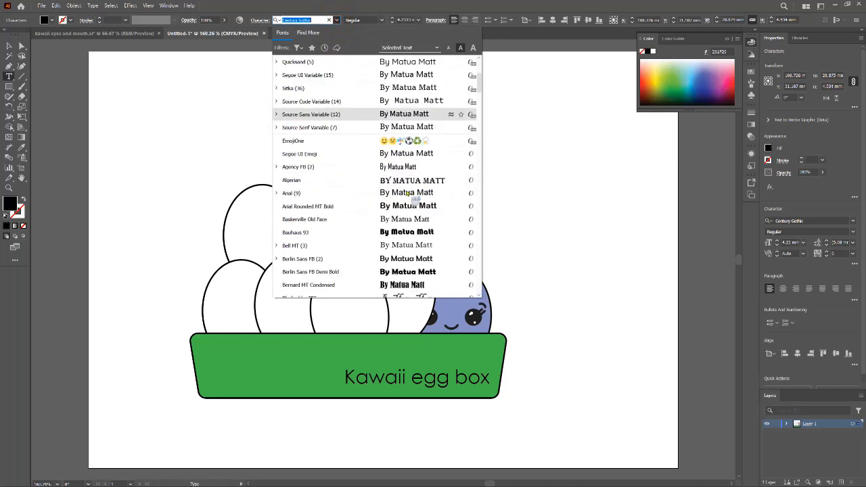
left_click(406, 272)
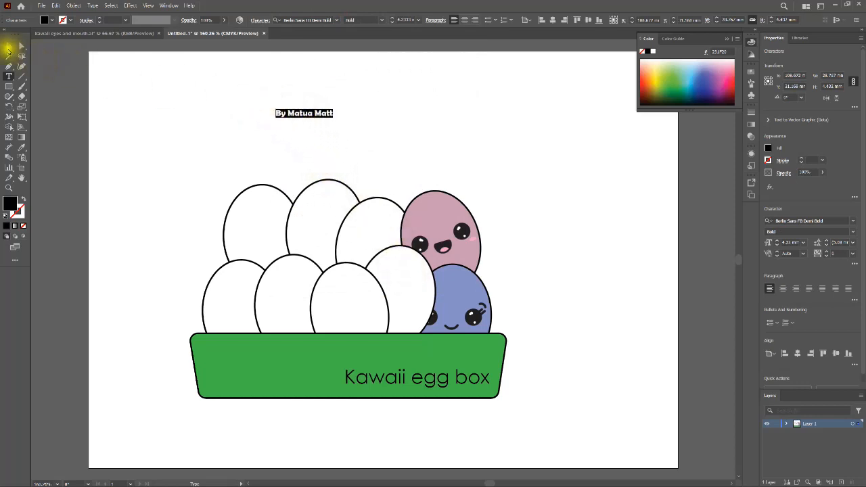
Scale the byline down to about 16.5 × 2.5 mm and place it directly beneath the word "box" in the green box
left_click(6, 49)
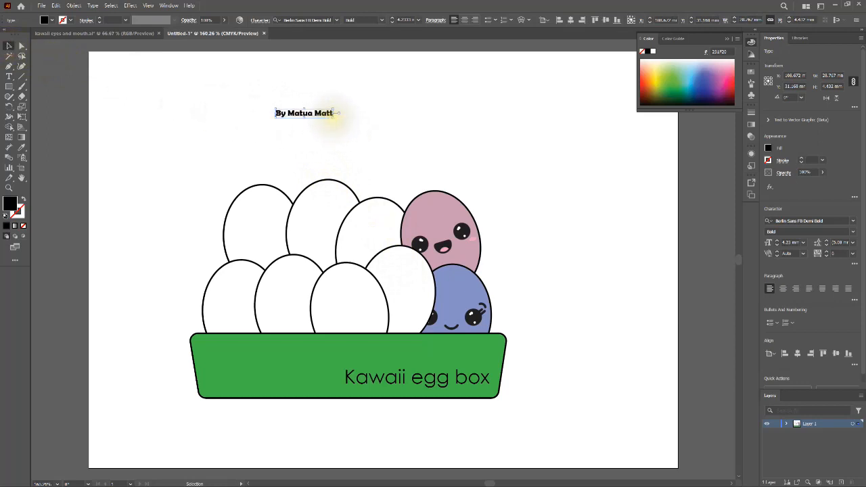
left_click_drag(337, 113, 324, 113)
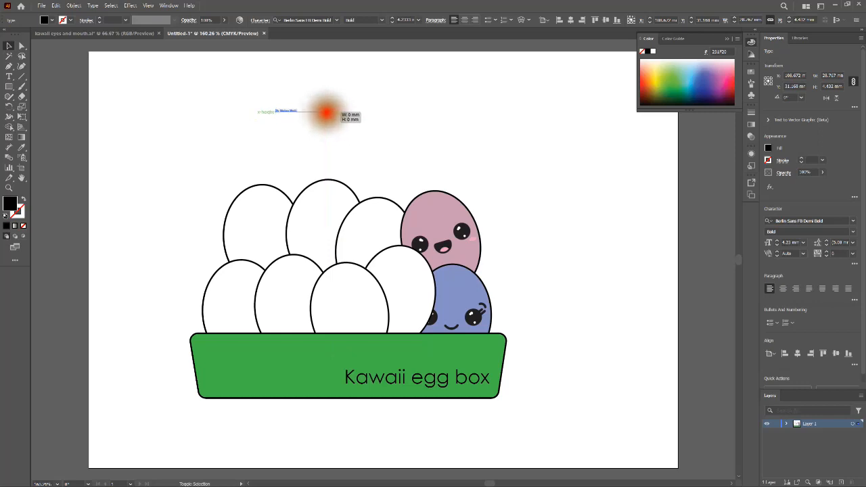
left_click_drag(330, 114, 480, 388)
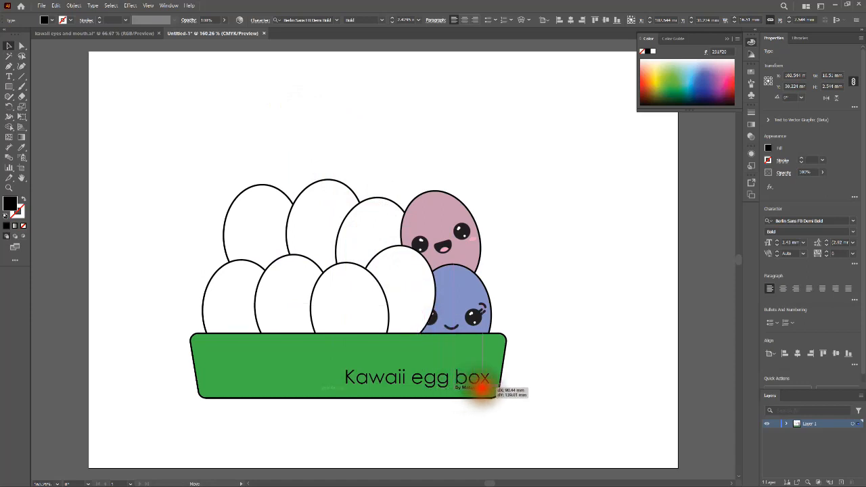
left_click_drag(482, 392, 483, 391)
left_click(551, 368)
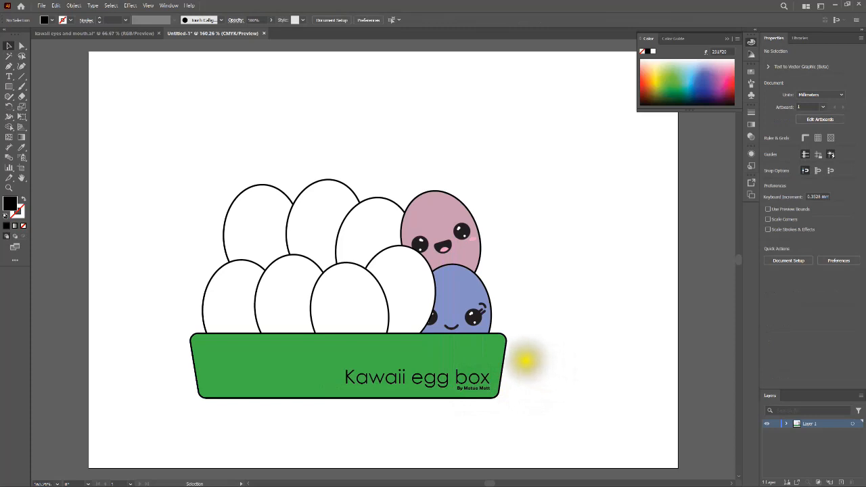